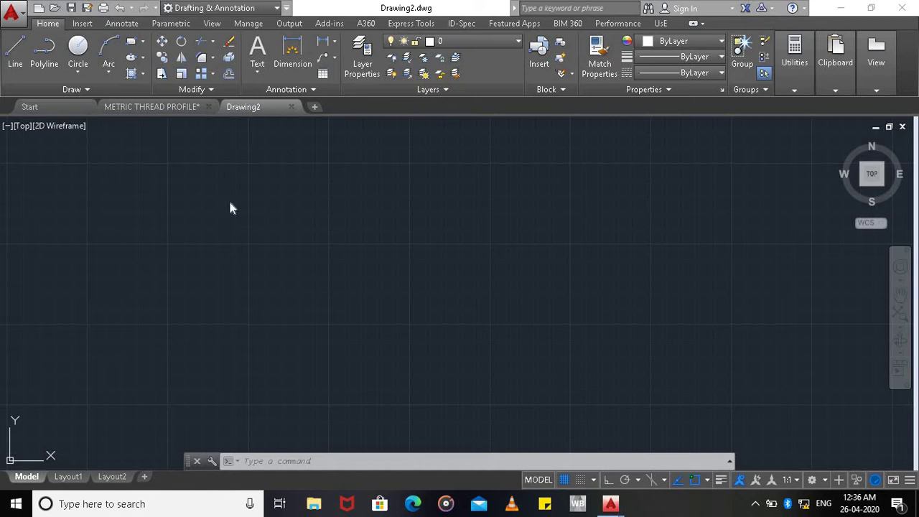
Switch to the 3D Modeling workspace and show the menu bar.
{"action": "left_click", "coordinate": [277, 8]}
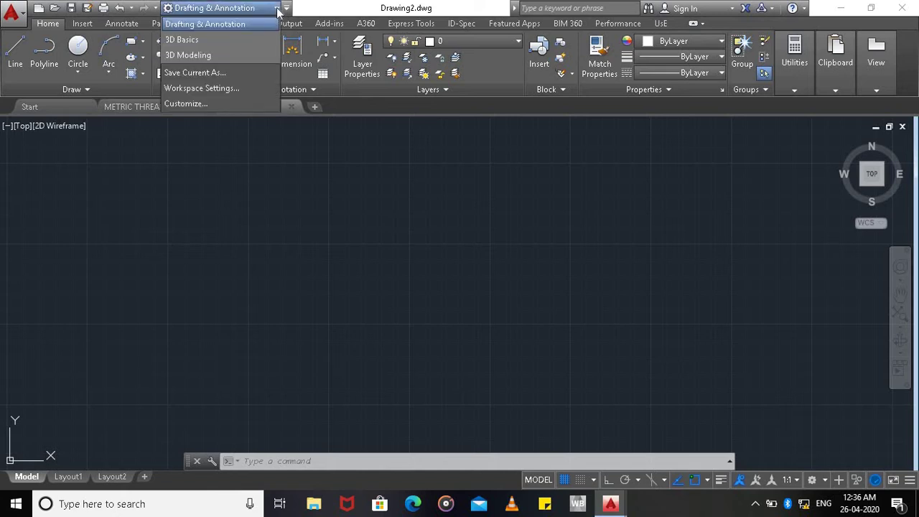
{"action": "left_click", "coordinate": [245, 54]}
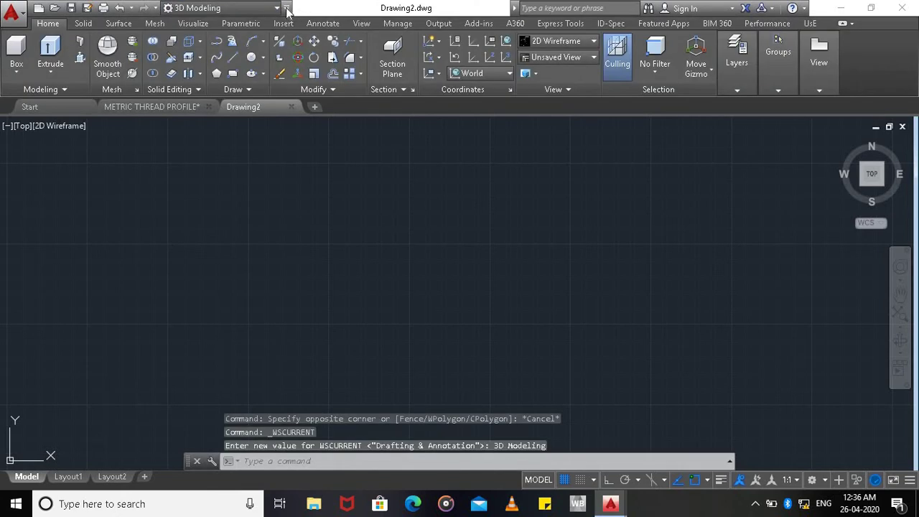
{"action": "left_click", "coordinate": [286, 8]}
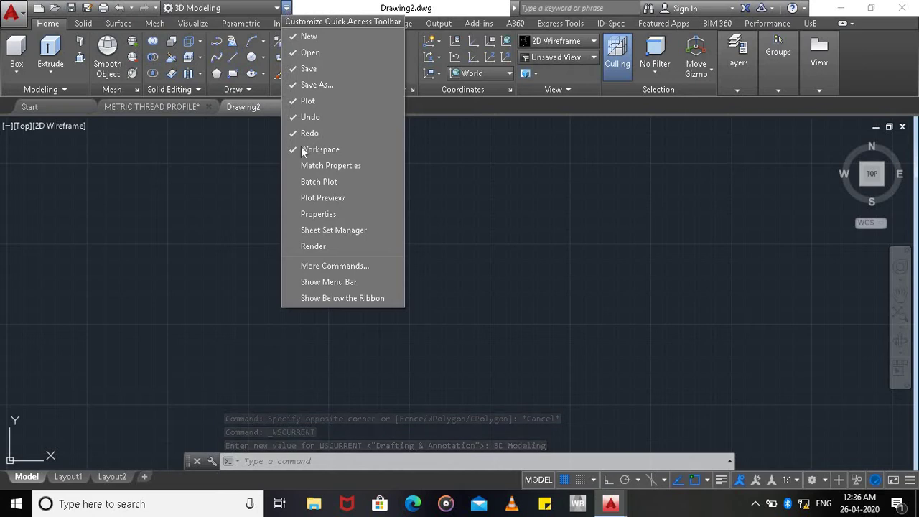
{"action": "left_click", "coordinate": [314, 282]}
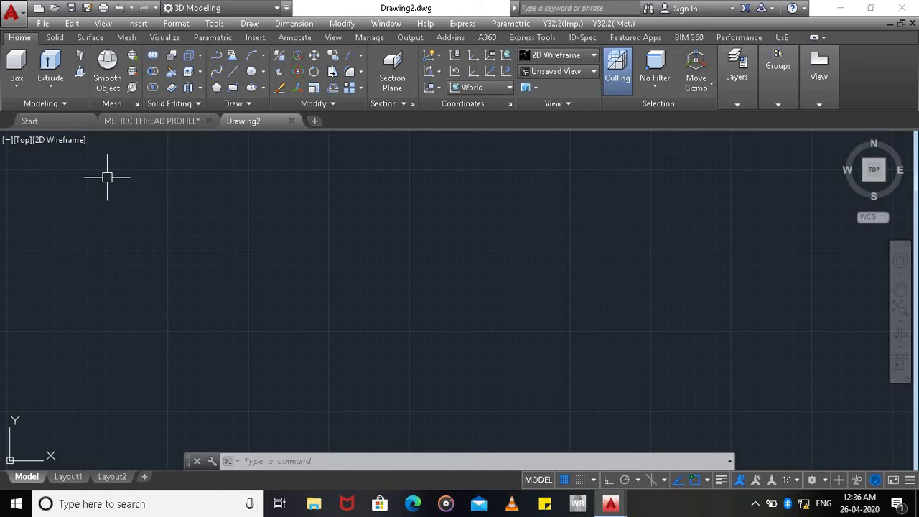
Set the viewport to the Front view.
{"action": "left_click", "coordinate": [21, 140]}
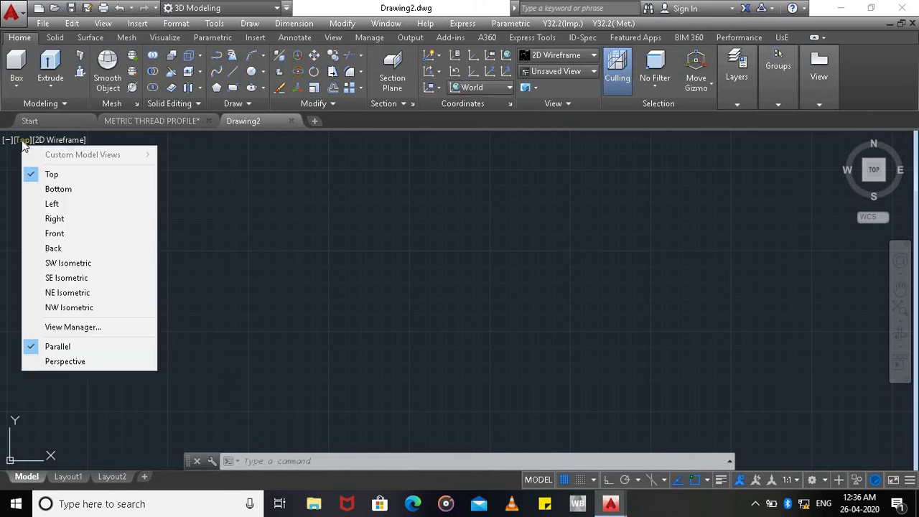
{"action": "left_click", "coordinate": [83, 235]}
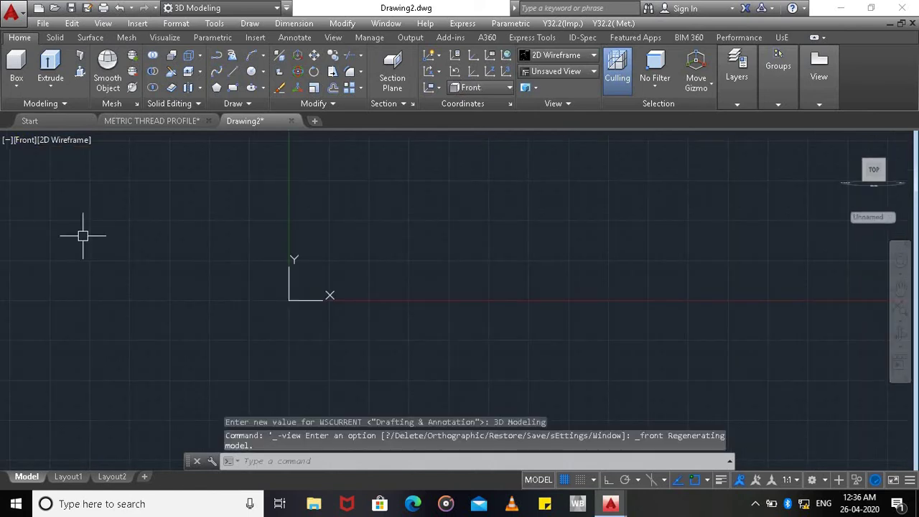
{"action": "left_click", "coordinate": [108, 23]}
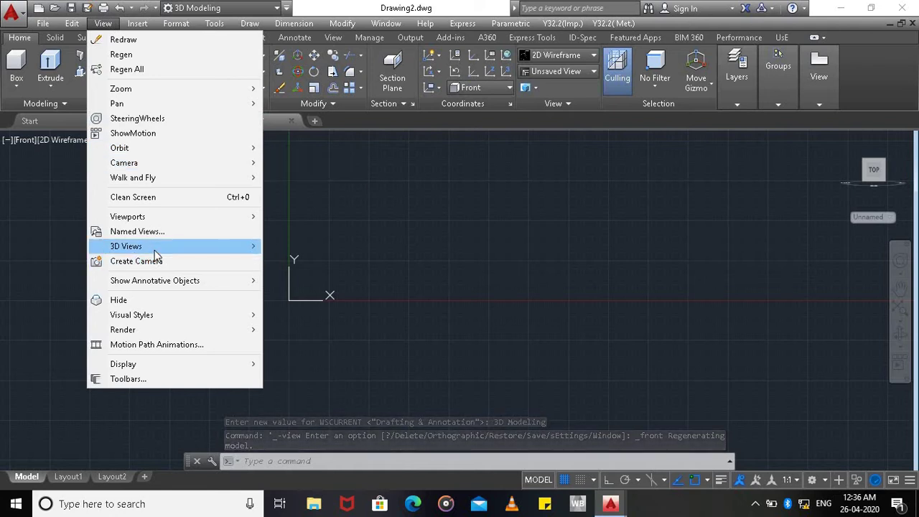
{"action": "mouse_move", "coordinate": [157, 248]}
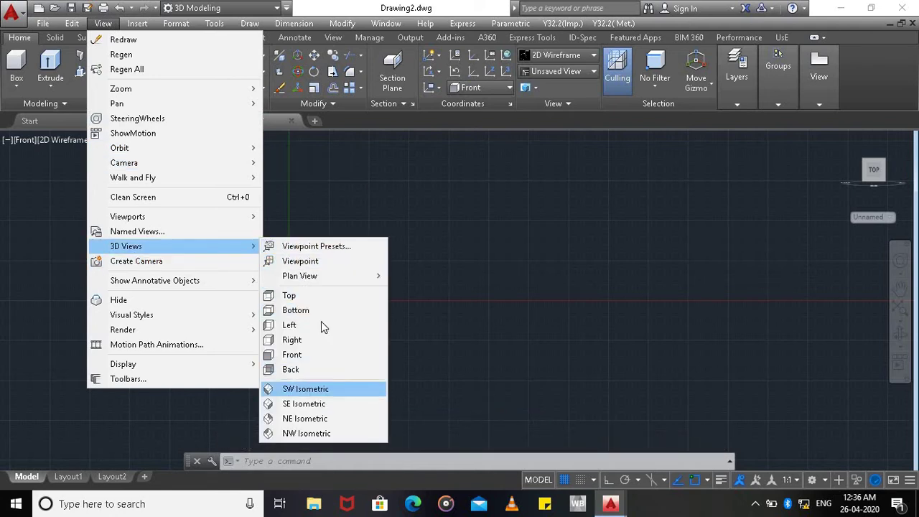
{"action": "left_click", "coordinate": [554, 255]}
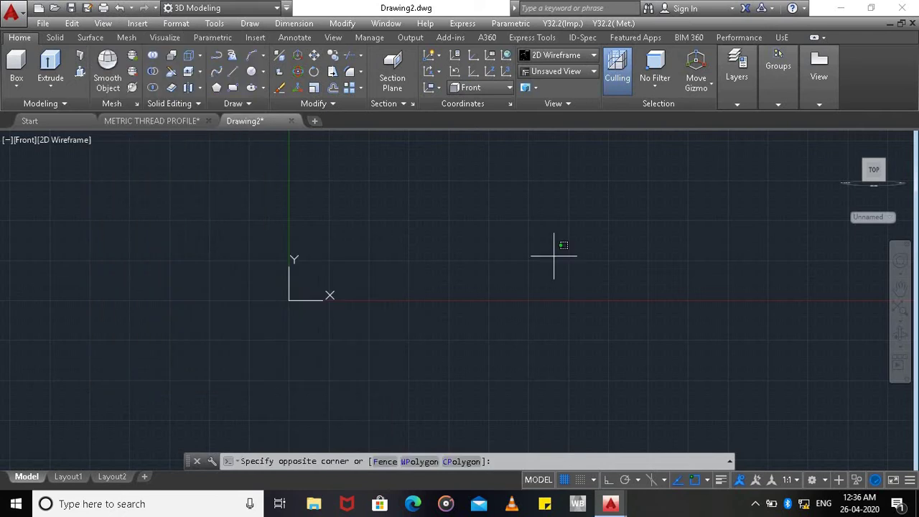
{"action": "left_click", "coordinate": [877, 300]}
Turn off the grid display and draw a circle with a radius of 12.
{"action": "middle_click_drag", "start_coordinate": [746, 323], "coordinate": [632, 413]}
{"action": "left_click", "coordinate": [565, 481]}
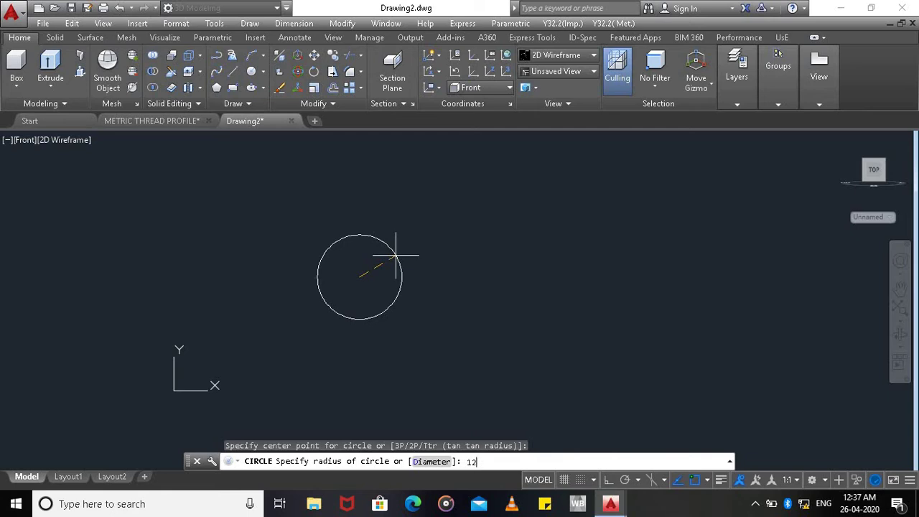
{"action": "key", "text": "Return"}
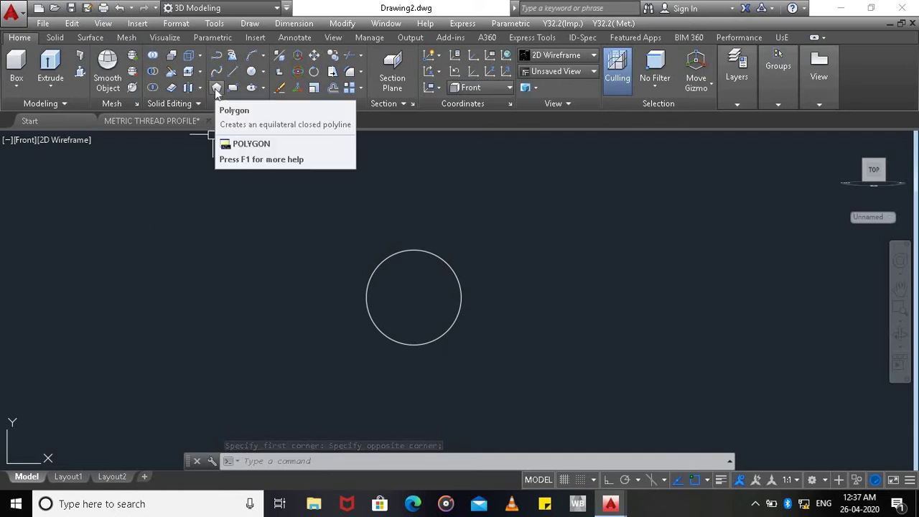
Draw a six-sided polygon inscribed in the circle, centred on it, with one vertex at the circle's top quadrant.
{"action": "left_click", "coordinate": [216, 88]}
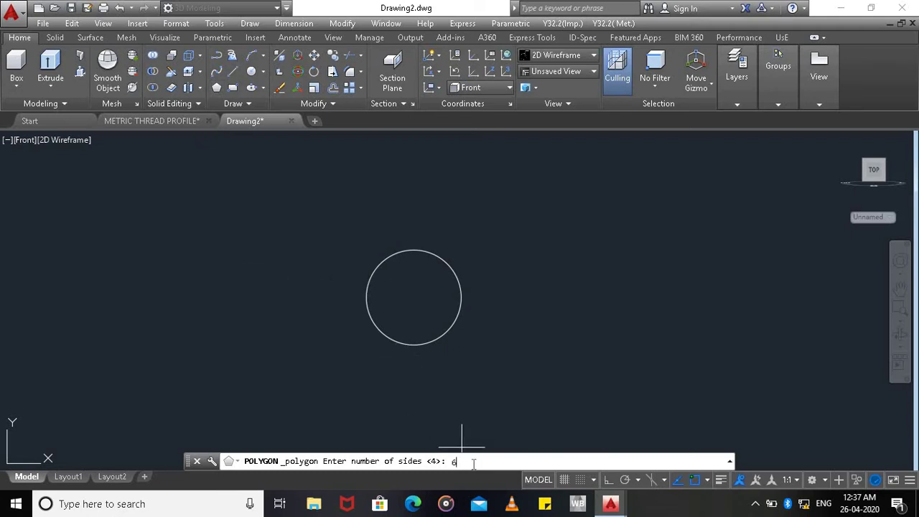
{"action": "type", "text": "6"}
{"action": "key", "text": "Return"}
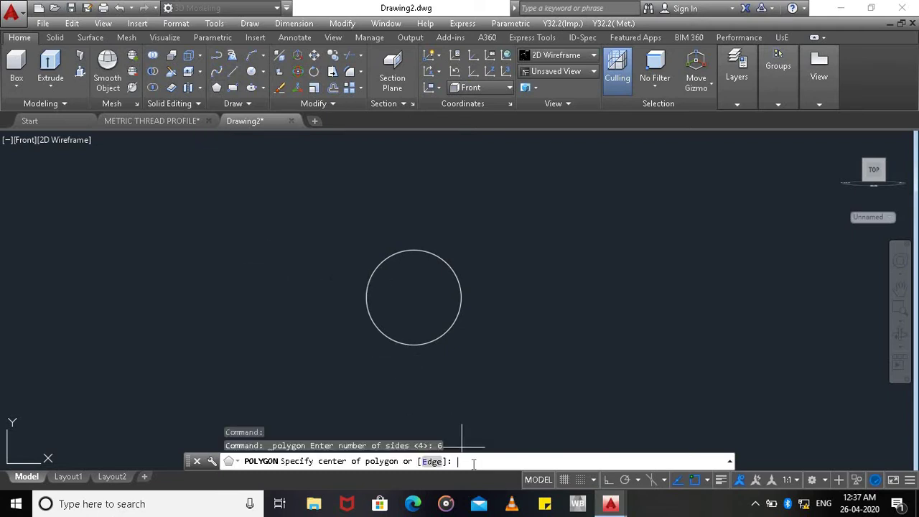
{"action": "left_click", "coordinate": [414, 297]}
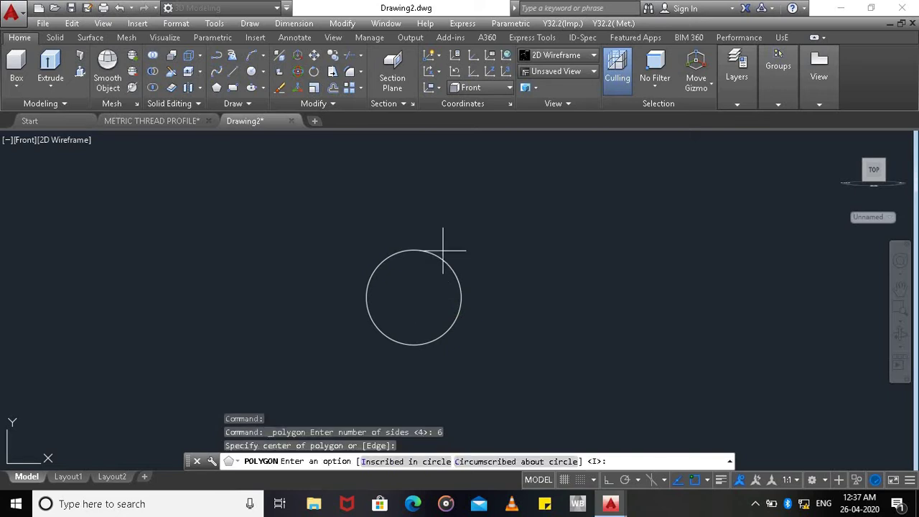
{"action": "type", "text": "i"}
{"action": "key", "text": "Return"}
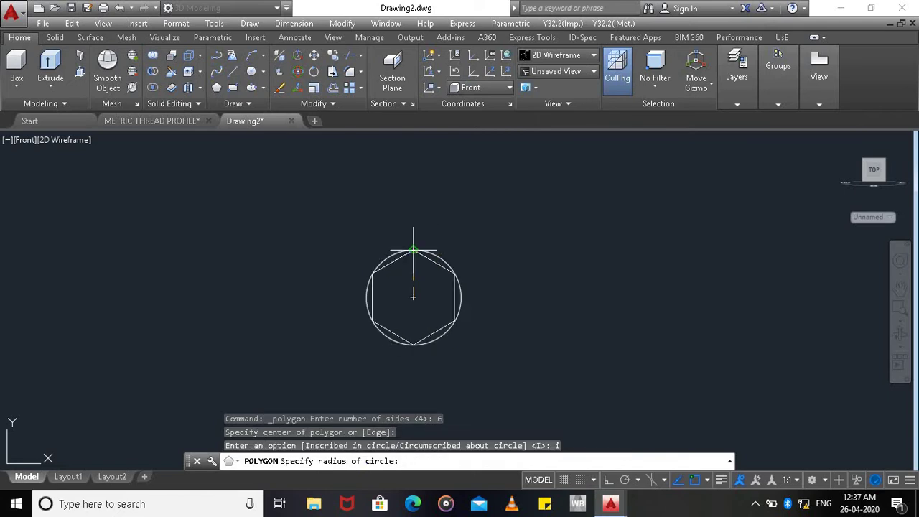
{"action": "left_click", "coordinate": [413, 251]}
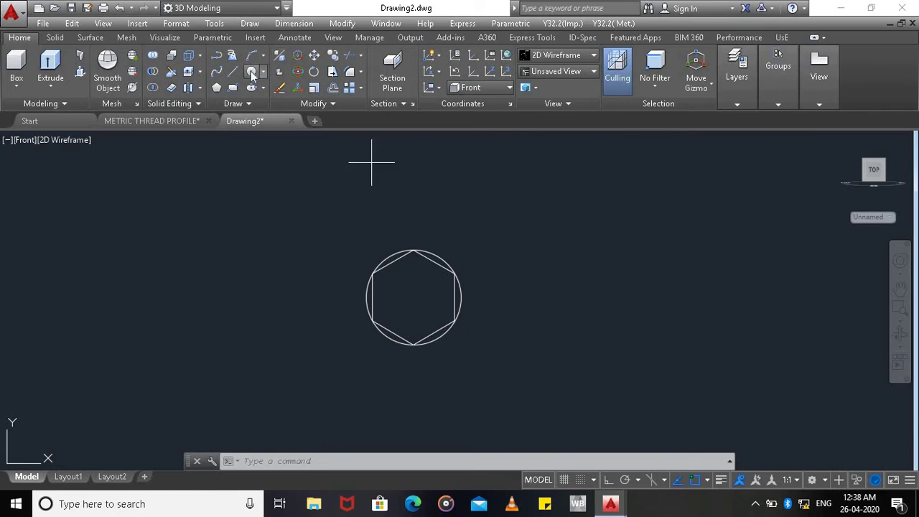
Draw a circle with a radius of 10 concentric with the existing circle and hexagon.
{"action": "type", "text": "c"}
{"action": "key", "text": "Return"}
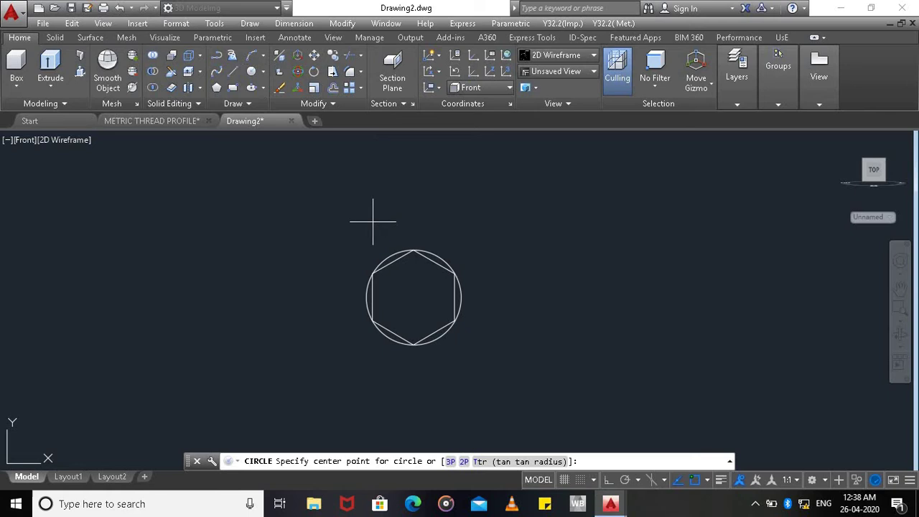
{"action": "left_click", "coordinate": [413, 296]}
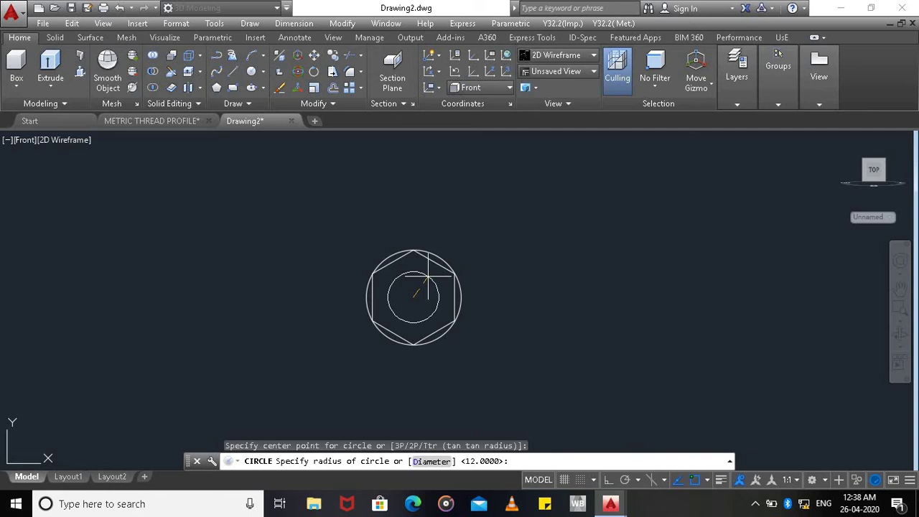
{"action": "type", "text": "10"}
{"action": "key", "text": "Return"}
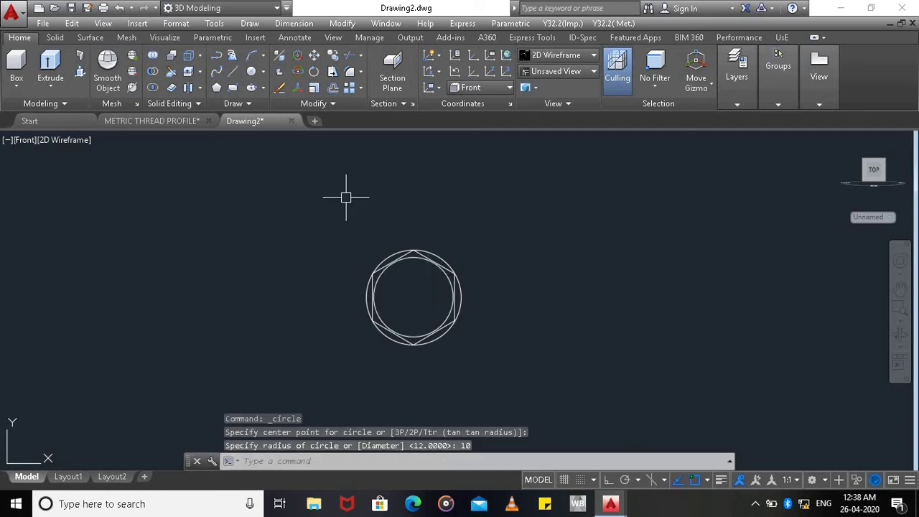
In the SW Isometric view, extrude the outer circle and the hexagon to a height of -10.
{"action": "left_click", "coordinate": [24, 141]}
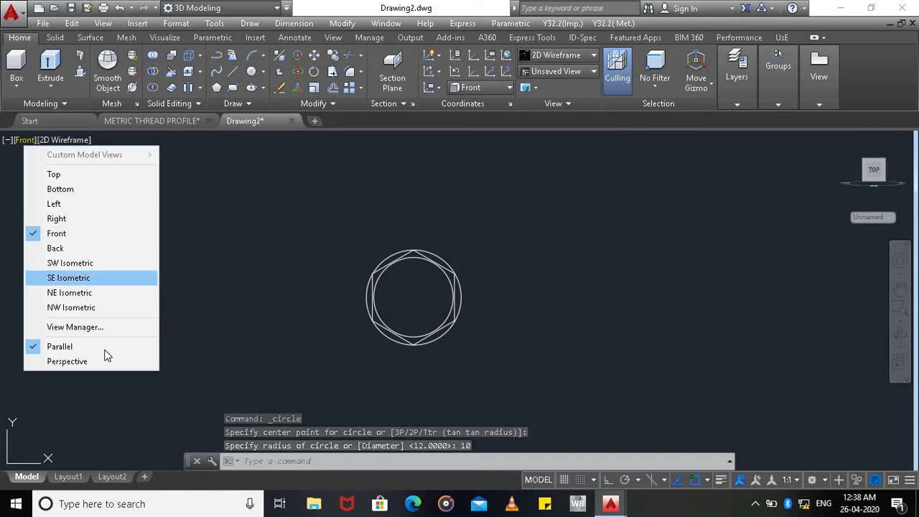
{"action": "left_click", "coordinate": [101, 262]}
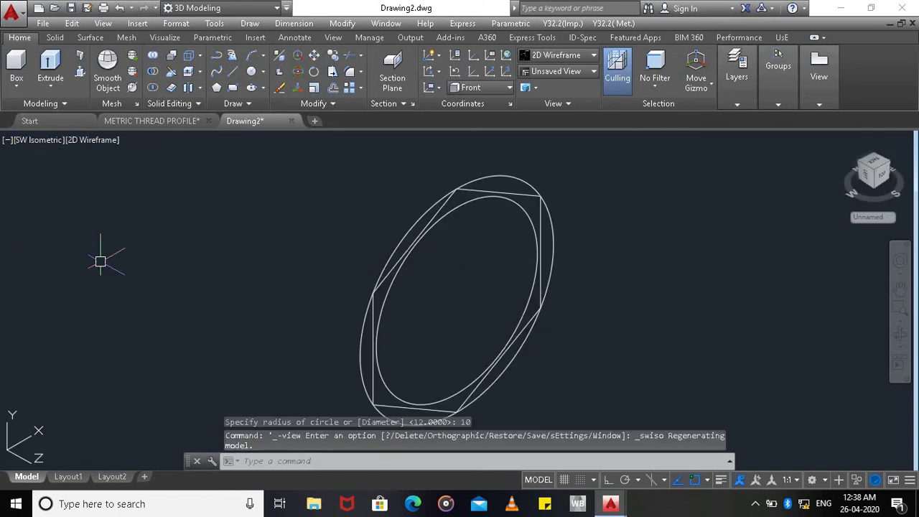
{"action": "left_click", "coordinate": [50, 69]}
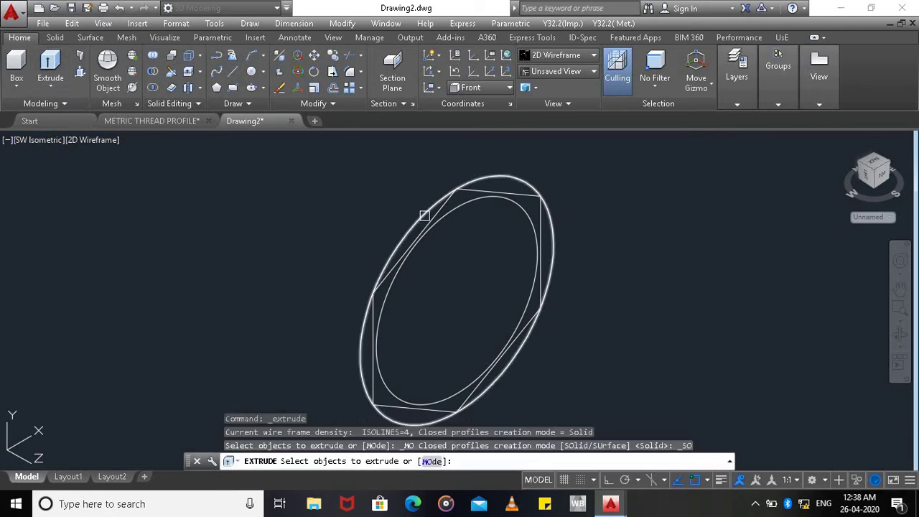
{"action": "left_click", "coordinate": [469, 188]}
{"action": "left_click", "coordinate": [473, 191]}
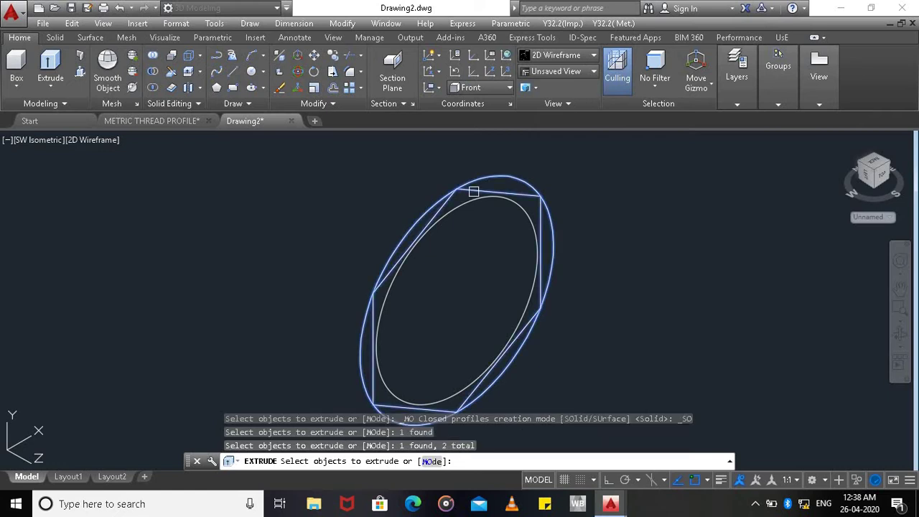
{"action": "key", "text": "Return"}
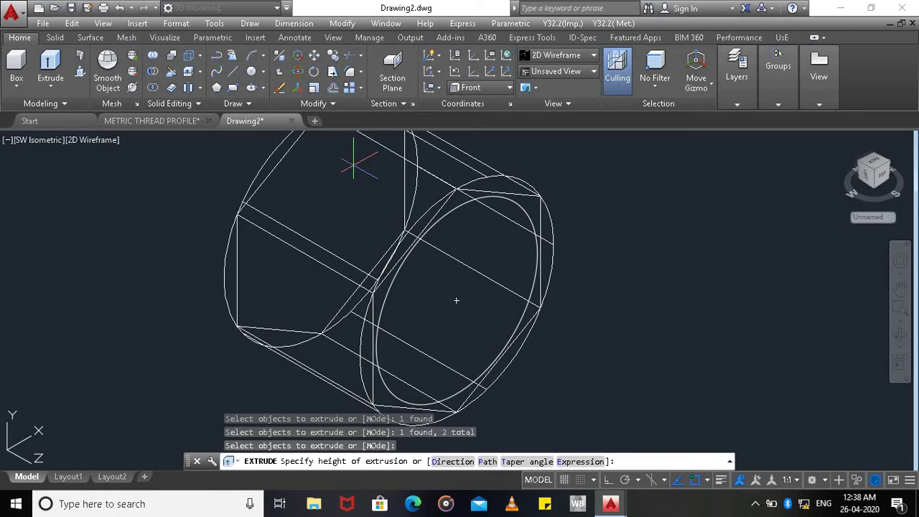
{"action": "type", "text": "-10"}
{"action": "key", "text": "Return"}
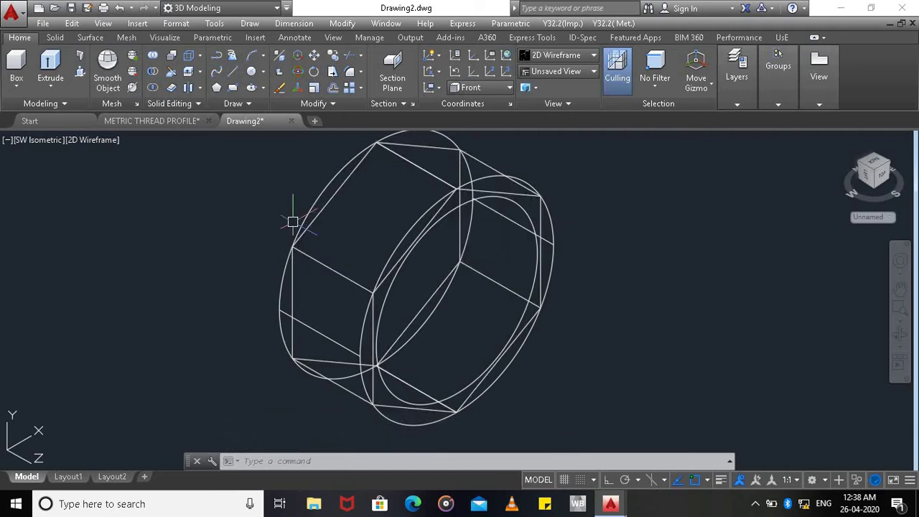
Apply the Shaded with edges visual style and fillet the cylinder's rear circular edge with a radius of 3.
{"action": "left_click", "coordinate": [102, 141]}
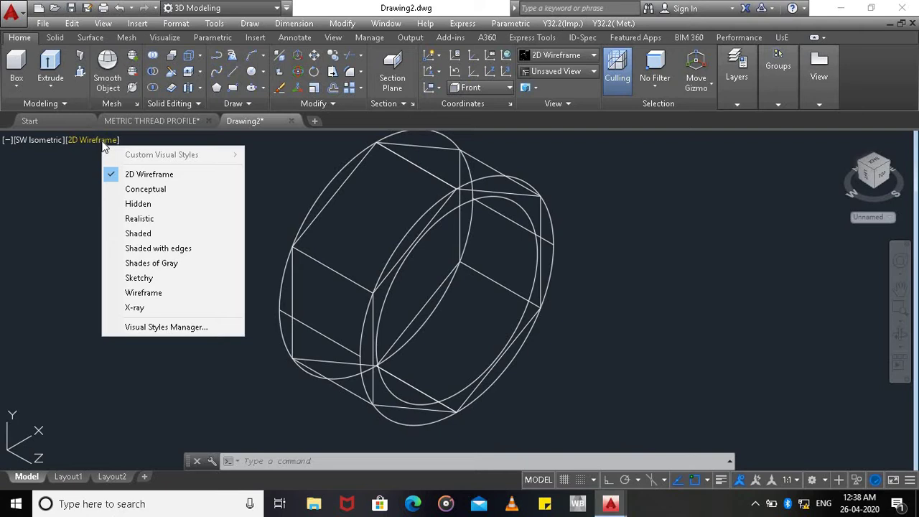
{"action": "left_click", "coordinate": [178, 253]}
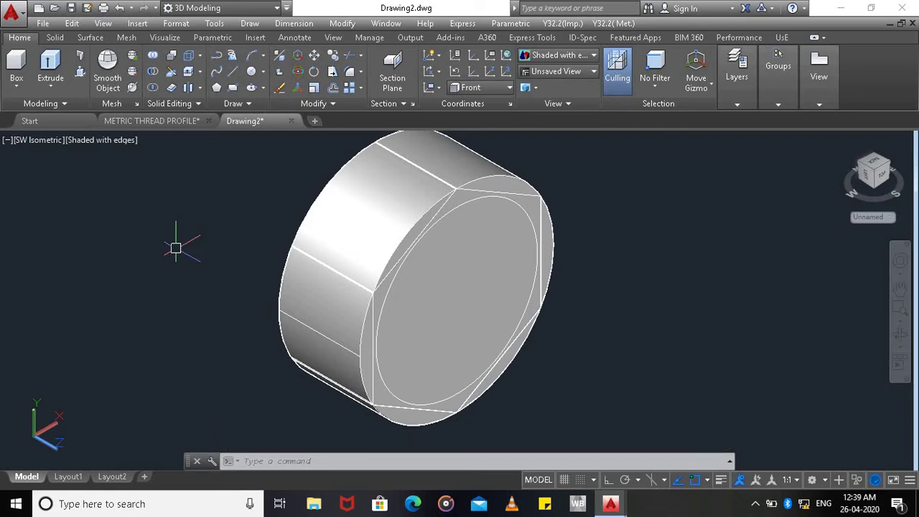
{"action": "left_click", "coordinate": [342, 24]}
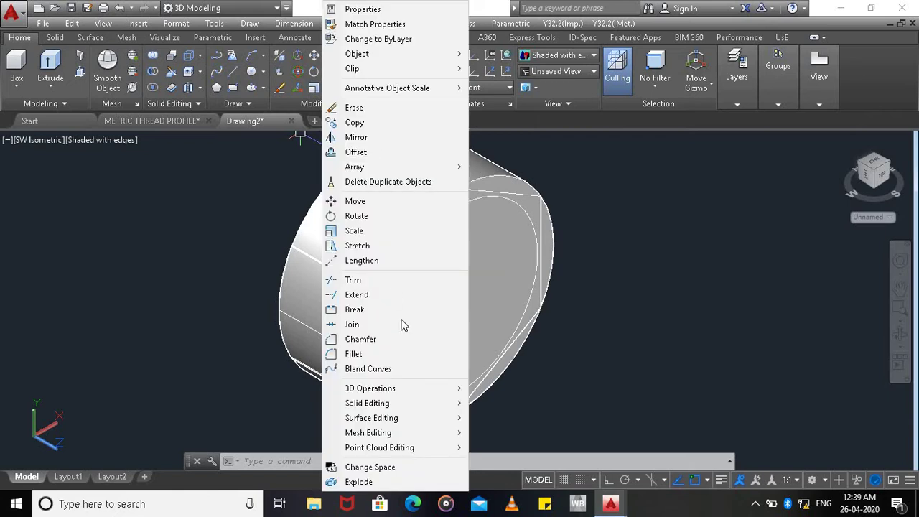
{"action": "mouse_move", "coordinate": [432, 408]}
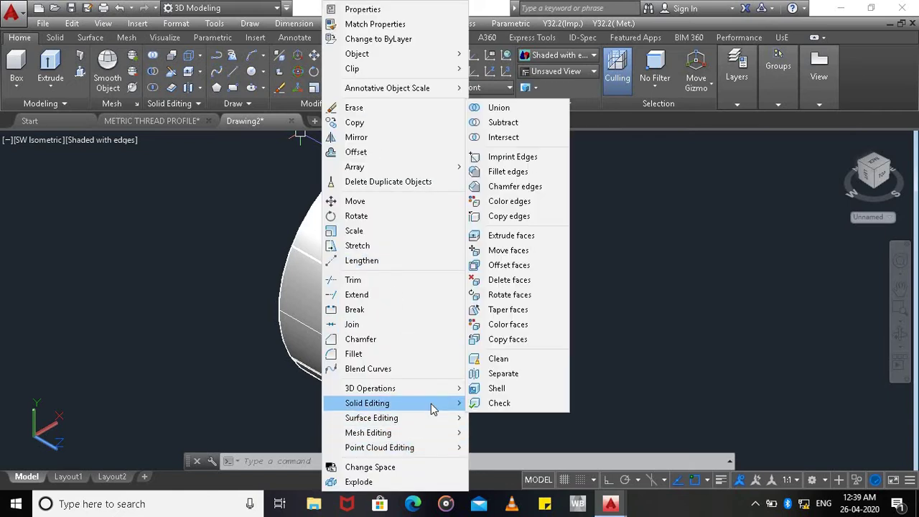
{"action": "left_click", "coordinate": [535, 171]}
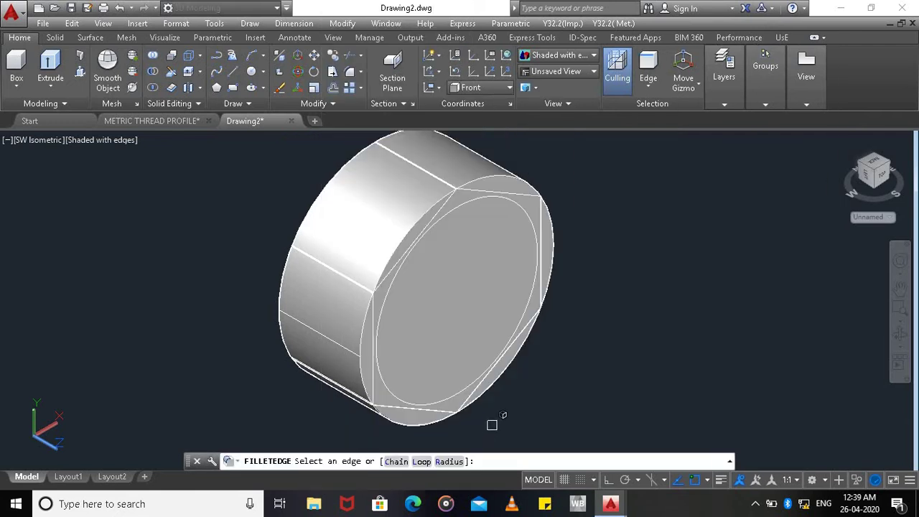
{"action": "type", "text": "r"}
{"action": "key", "text": "Return"}
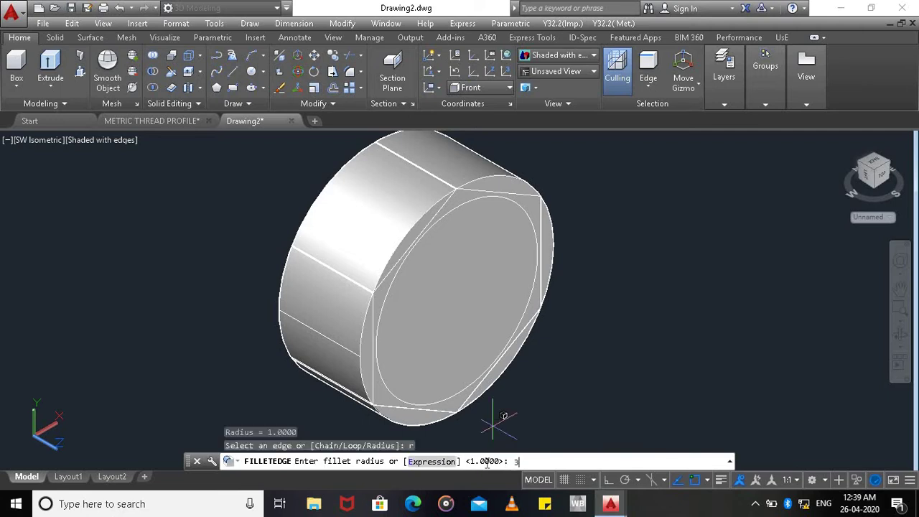
{"action": "key", "text": "Return"}
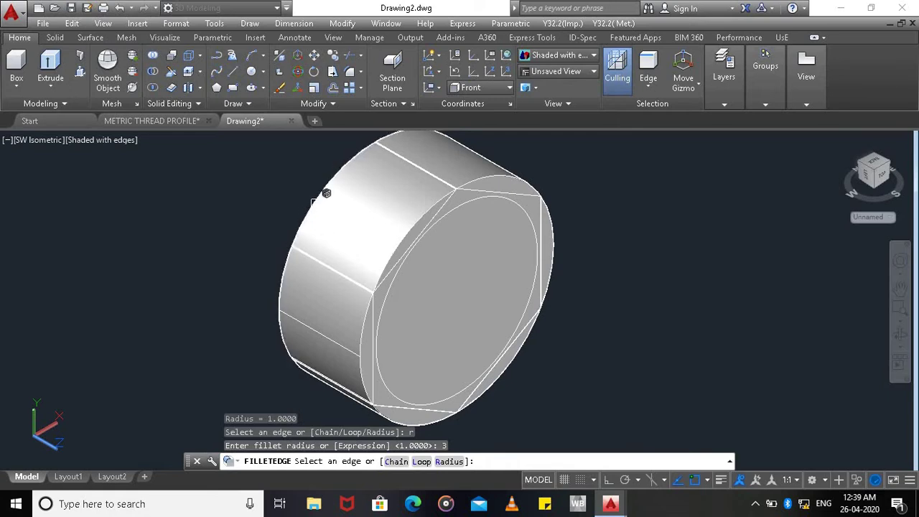
{"action": "left_click", "coordinate": [278, 313]}
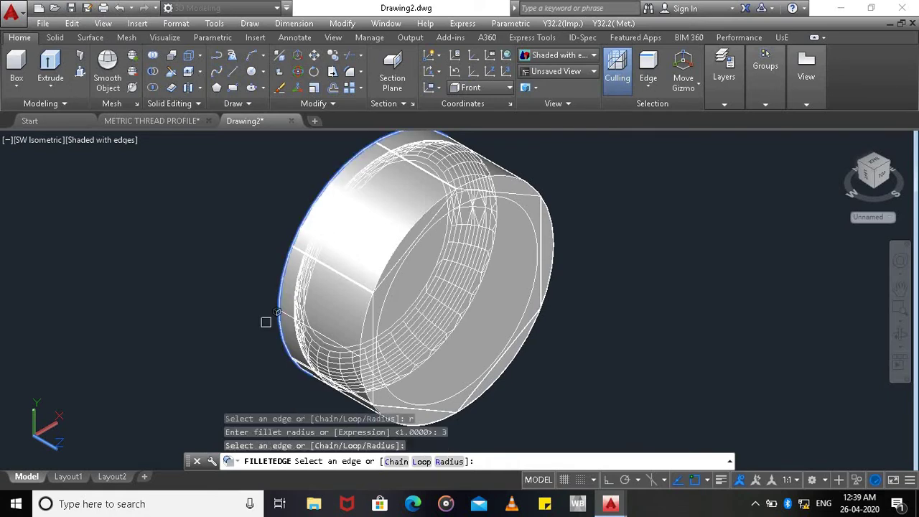
{"action": "key", "text": "Return"}
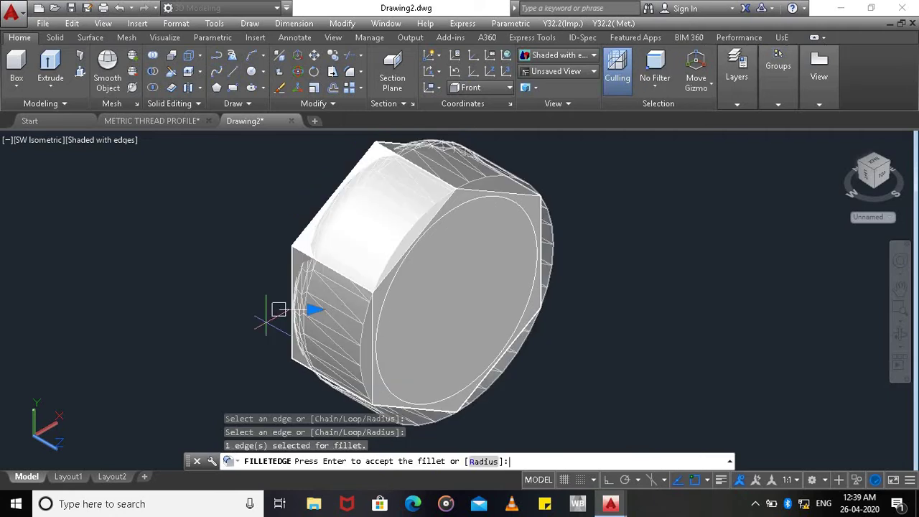
{"action": "key", "text": "Return"}
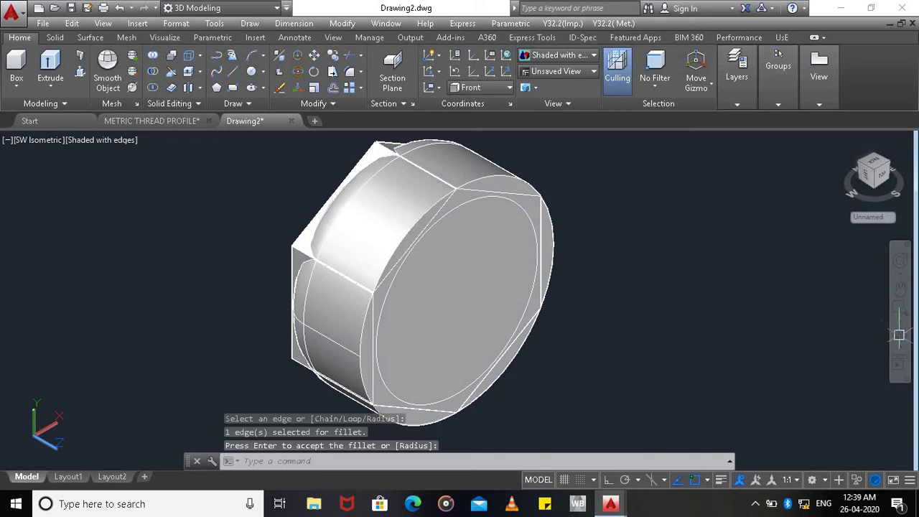
Intersect the filleted cylinder with the hexagonal prism to form the bolt head.
{"action": "left_click", "coordinate": [343, 23]}
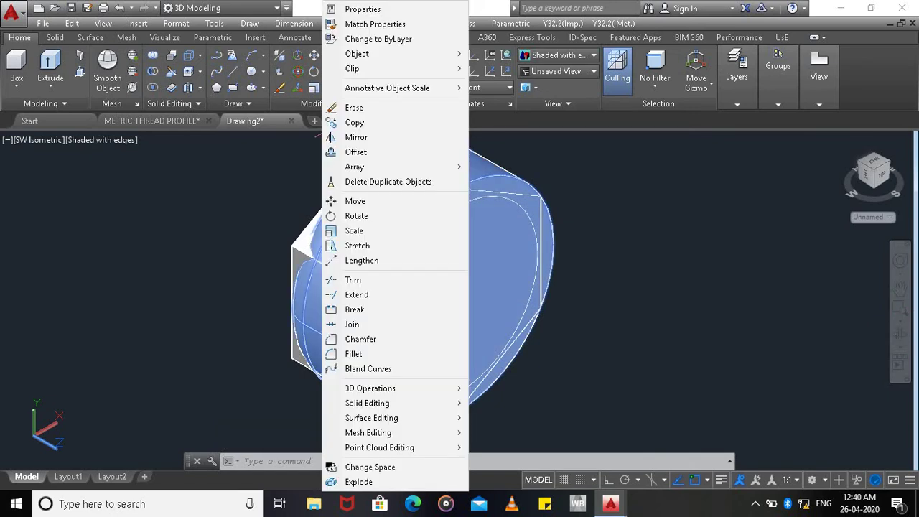
{"action": "mouse_move", "coordinate": [433, 420]}
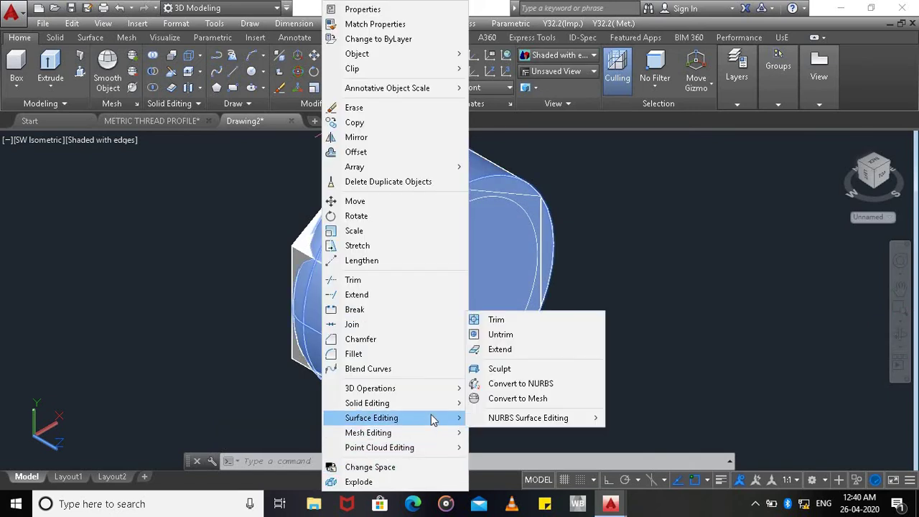
{"action": "mouse_move", "coordinate": [440, 404]}
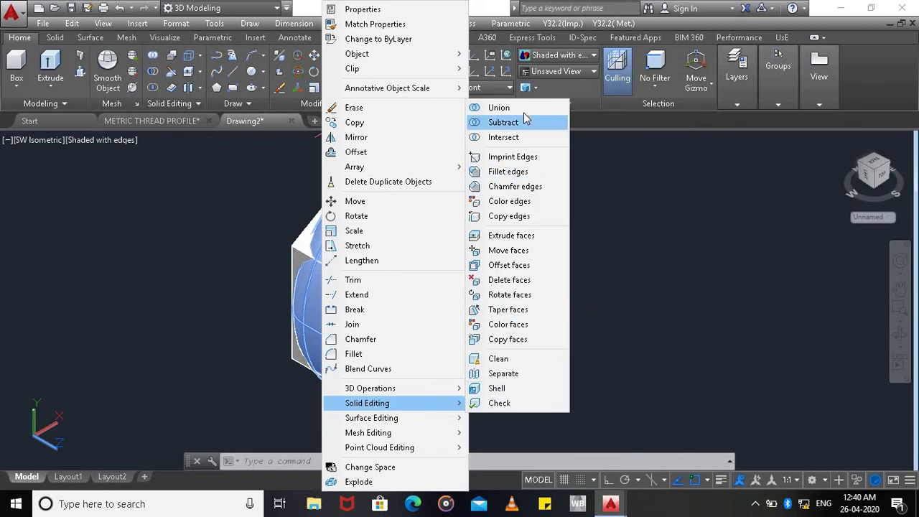
{"action": "left_click", "coordinate": [524, 140]}
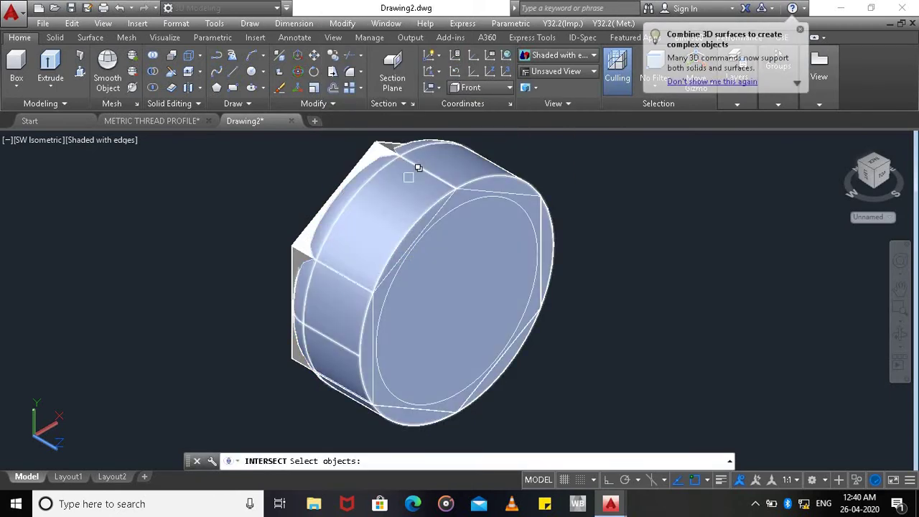
{"action": "left_click", "coordinate": [409, 176]}
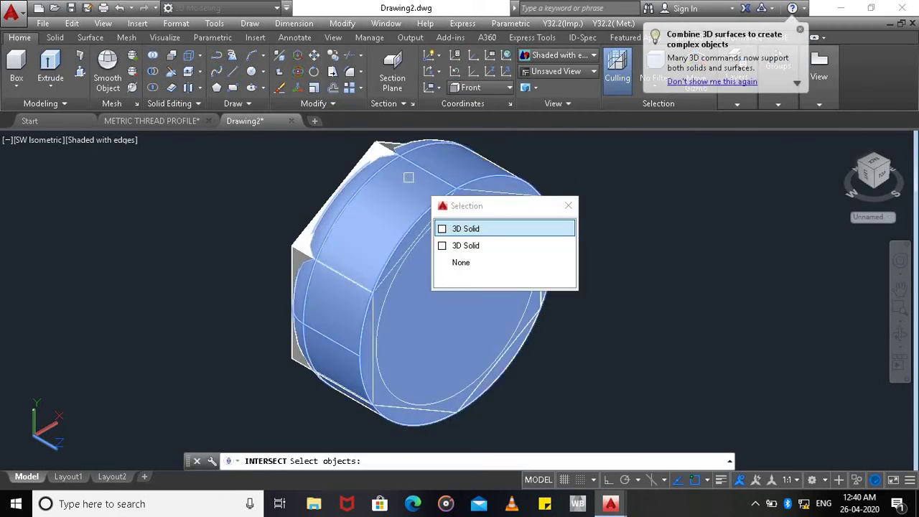
{"action": "left_click", "coordinate": [380, 147]}
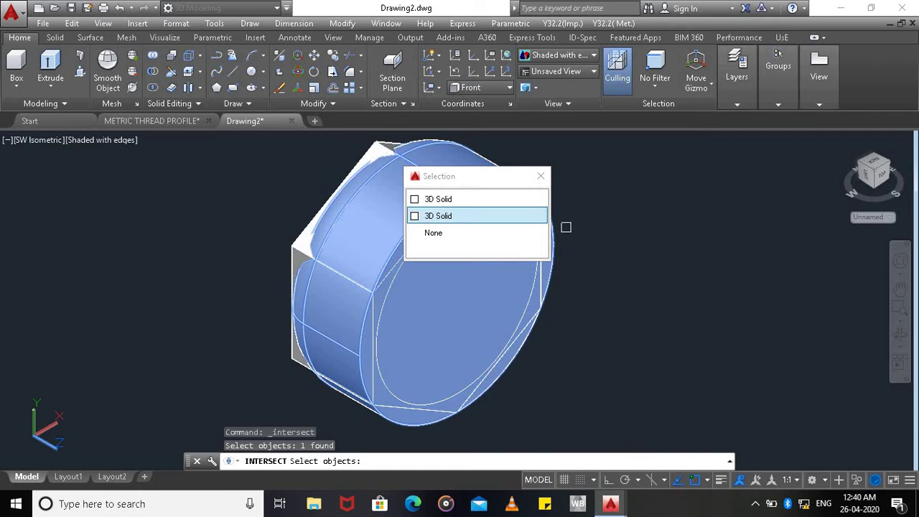
{"action": "left_click", "coordinate": [372, 148]}
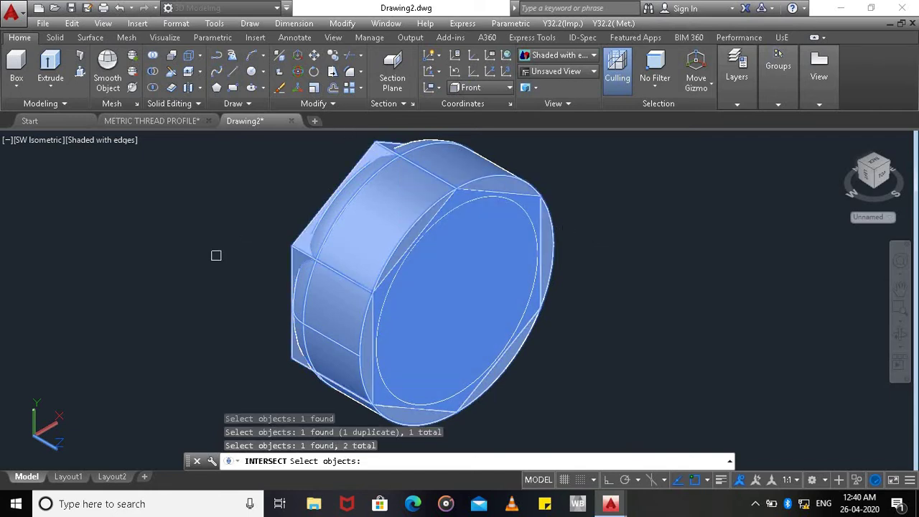
{"action": "key", "text": "Return"}
In the SW Isometric view, extrude the circle on the bolt head's flat face to a height of 50.
{"action": "middle_click_drag", "start_coordinate": [407, 259], "coordinate": [420, 264], "text": "shift"}
{"action": "left_click_drag", "start_coordinate": [420, 264], "coordinate": [343, 244]}
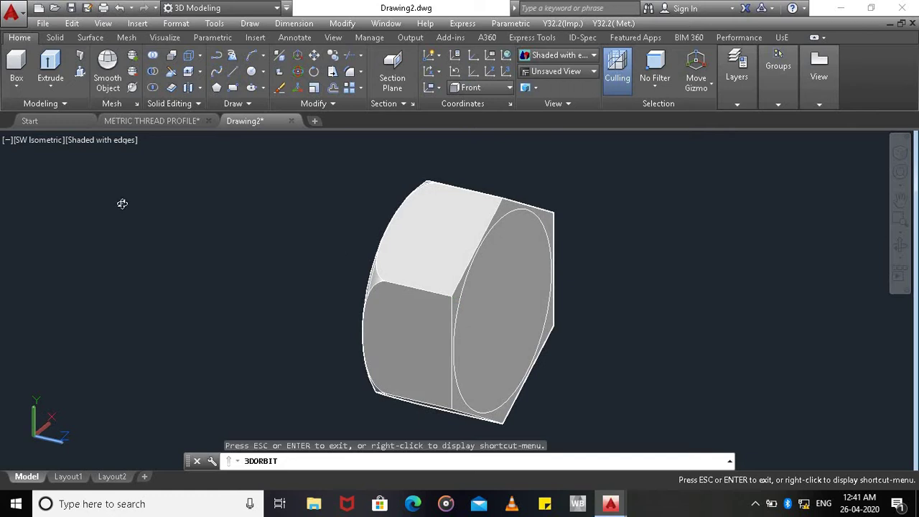
{"action": "key", "text": "Escape"}
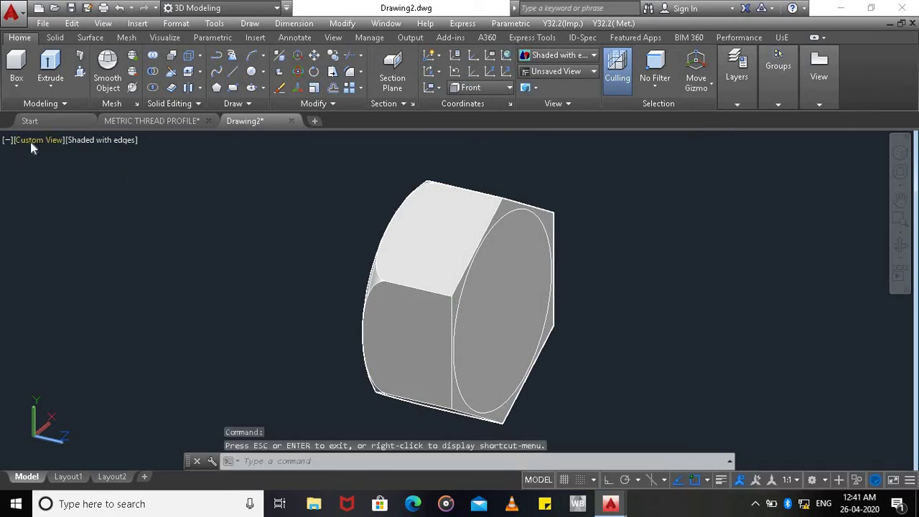
{"action": "left_click", "coordinate": [30, 142]}
{"action": "left_click", "coordinate": [75, 264]}
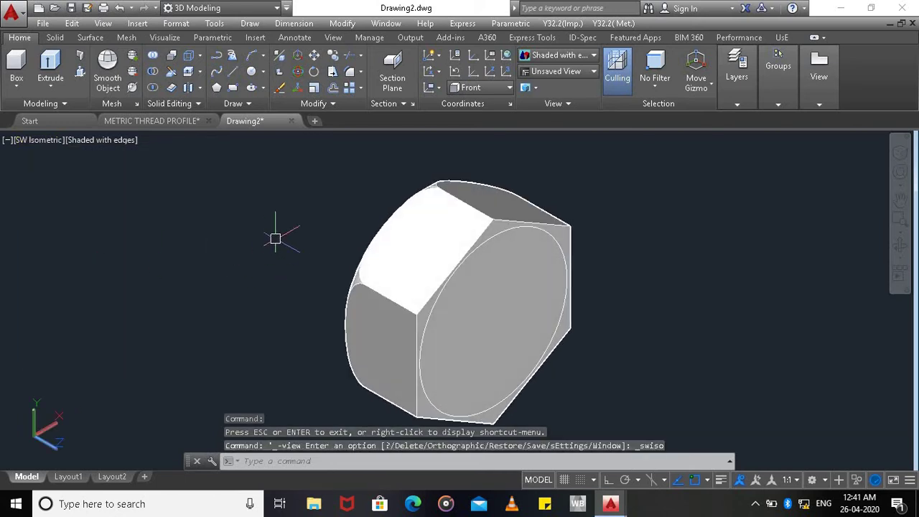
{"action": "left_click", "coordinate": [50, 63]}
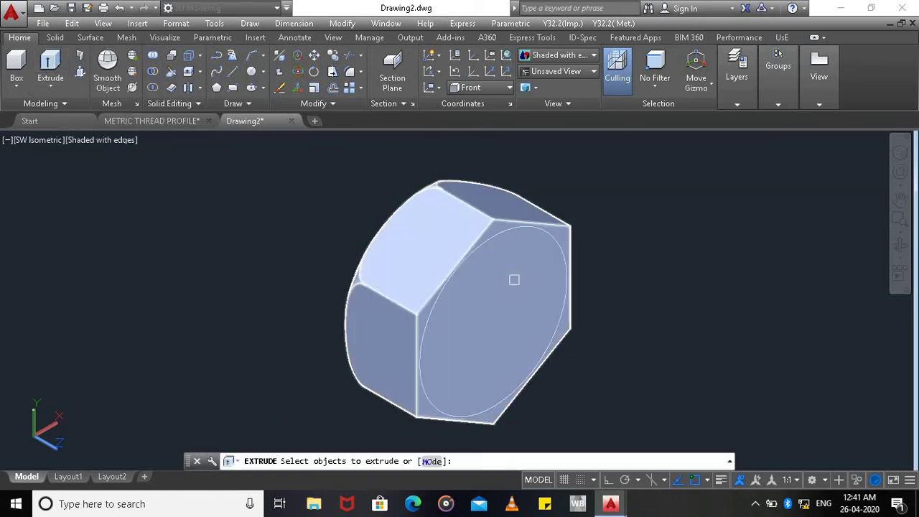
{"action": "left_click", "coordinate": [564, 250]}
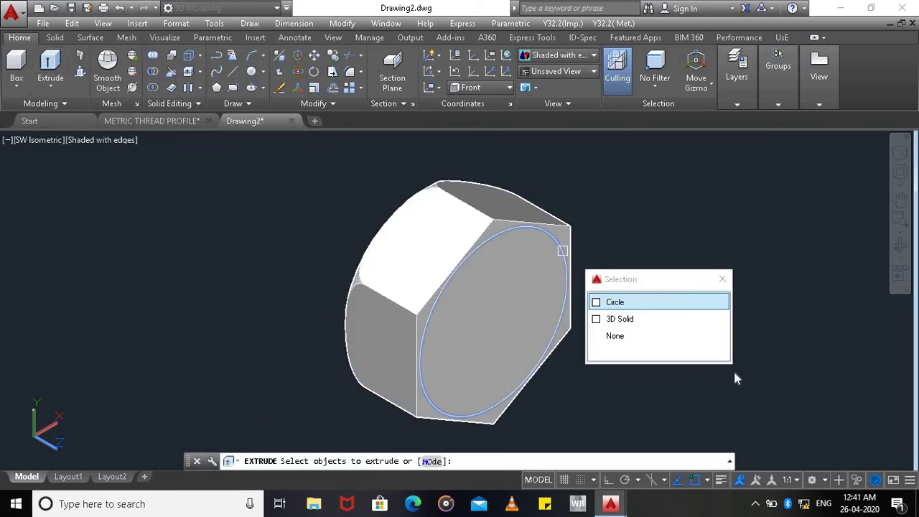
{"action": "left_click", "coordinate": [566, 282]}
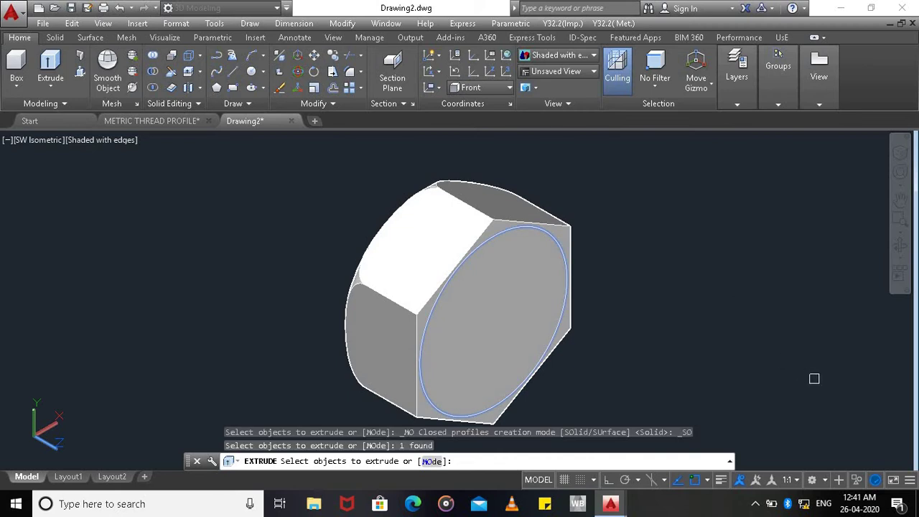
{"action": "key", "text": "Return"}
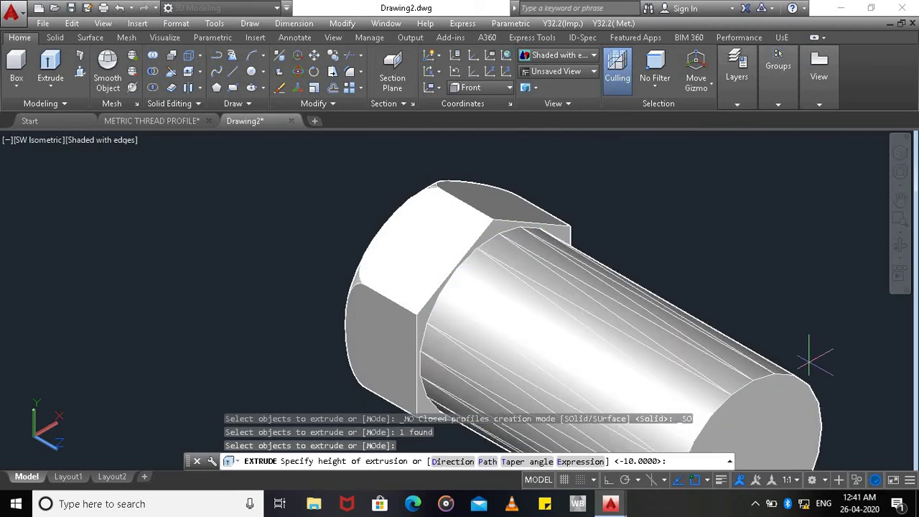
{"action": "type", "text": "50"}
{"action": "key", "text": "Return"}
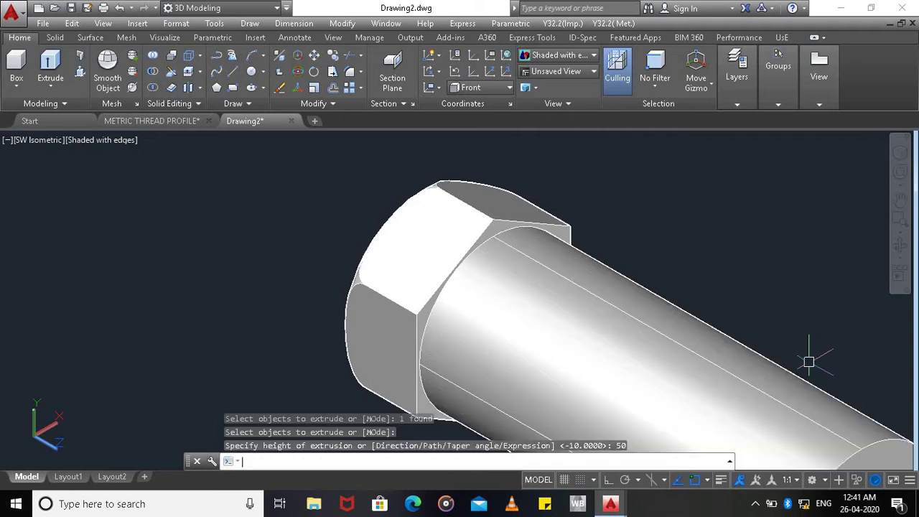
Show the whole bolt and apply the 2D Wireframe visual style.
{"action": "type", "text": "z"}
{"action": "key", "text": "Return"}
{"action": "type", "text": "a"}
{"action": "key", "text": "Return"}
{"action": "left_click", "coordinate": [85, 138]}
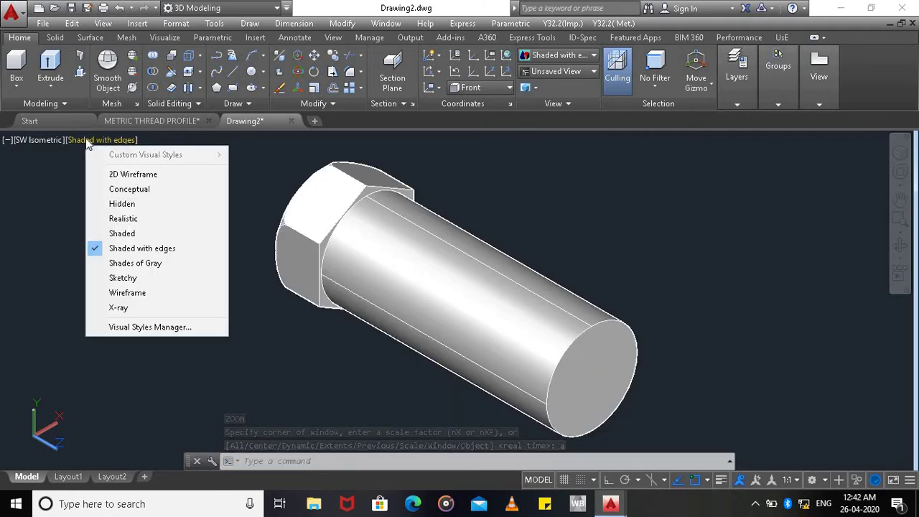
{"action": "left_click", "coordinate": [115, 175]}
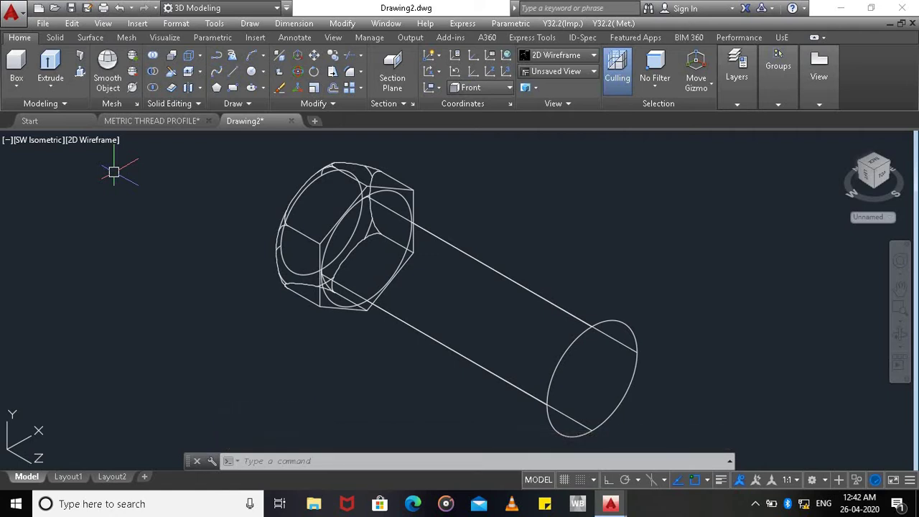
Begin a helix centred on the shank's free end face with a base radius and top radius of 10.
{"action": "left_click", "coordinate": [241, 103]}
{"action": "left_click", "coordinate": [216, 122]}
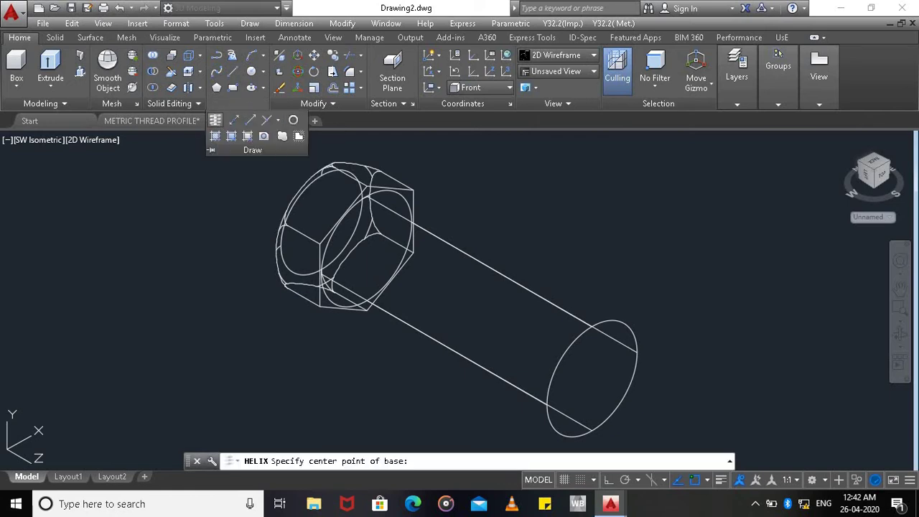
{"action": "left_click", "coordinate": [592, 375]}
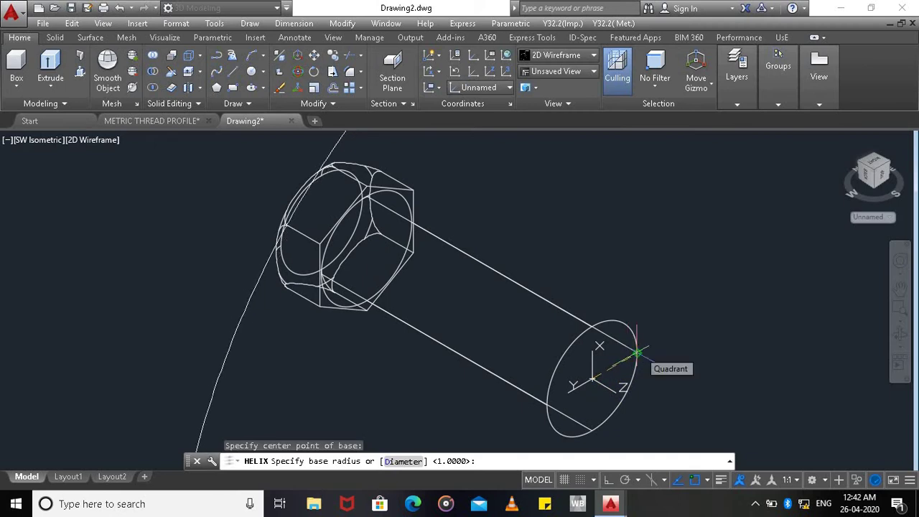
{"action": "type", "text": "1"}
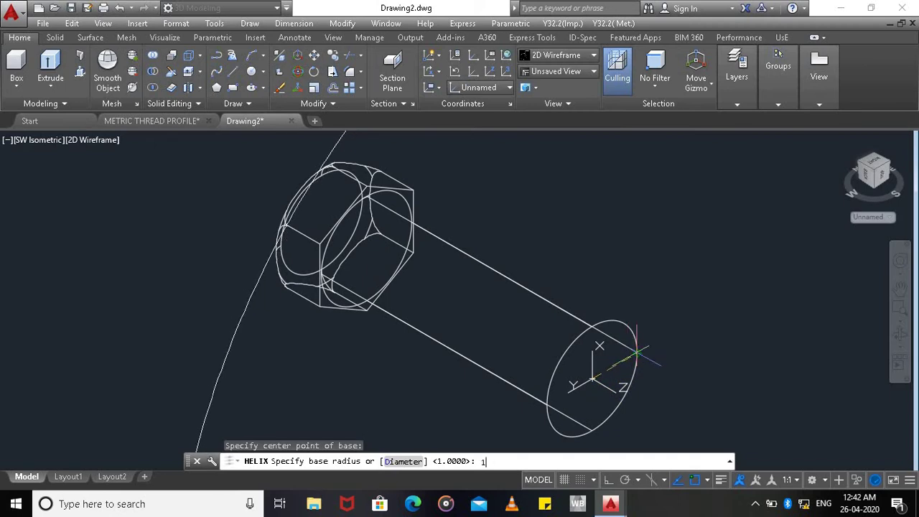
{"action": "type", "text": "0"}
{"action": "key", "text": "Return"}
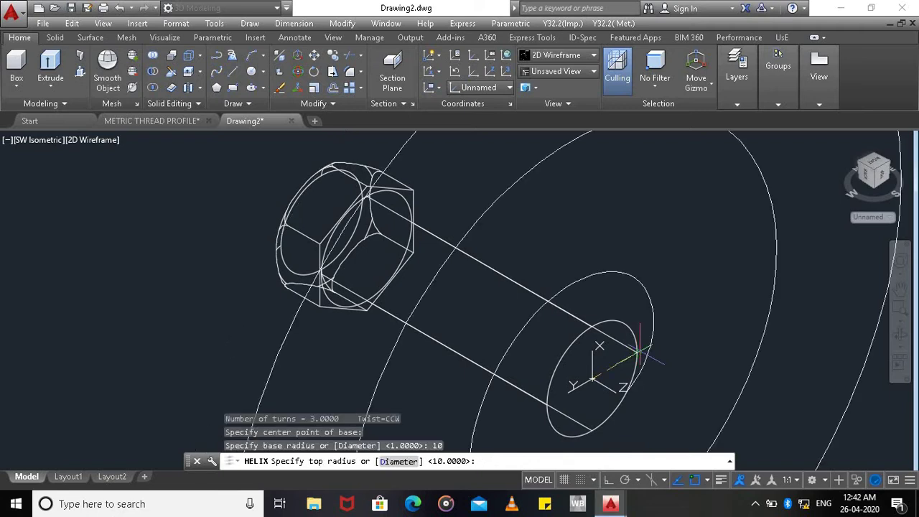
{"action": "type", "text": "10"}
{"action": "key", "text": "Return"}
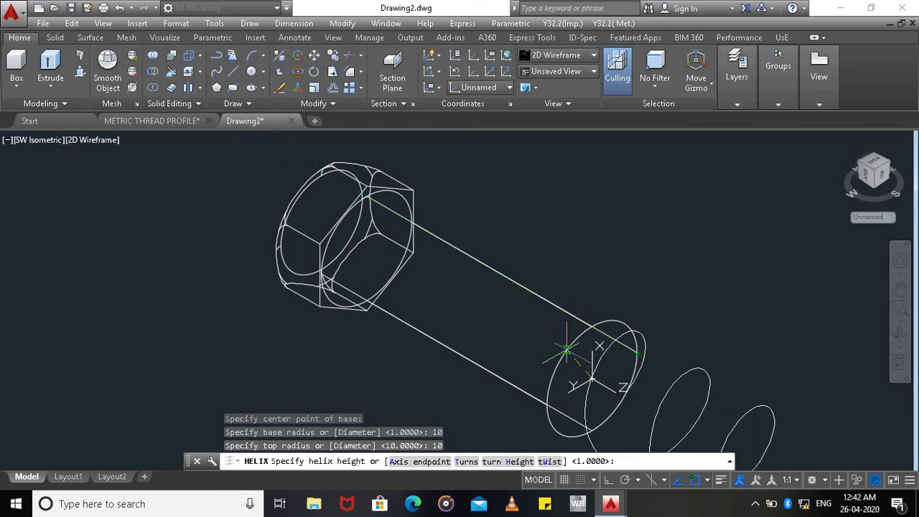
Set the helix's turn height to 2 and its overall height to 50.
{"action": "left_click", "coordinate": [494, 463]}
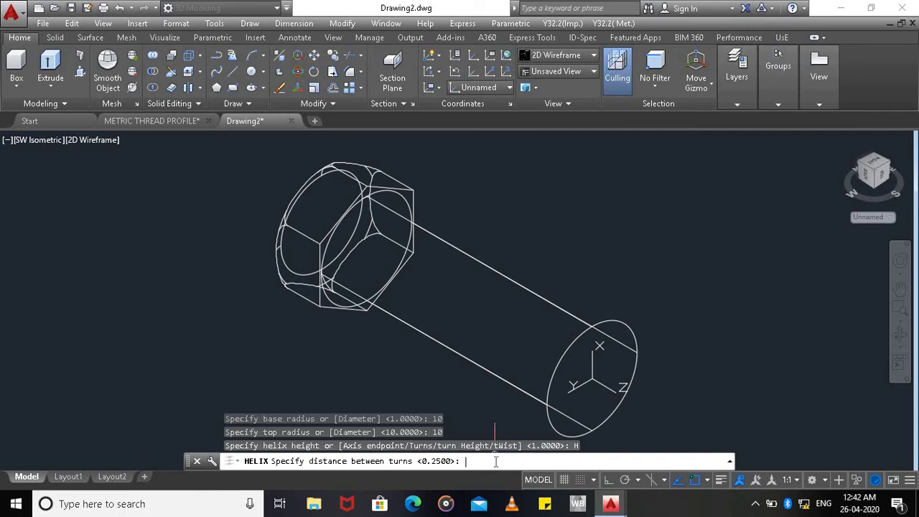
{"action": "type", "text": "2"}
{"action": "key", "text": "Return"}
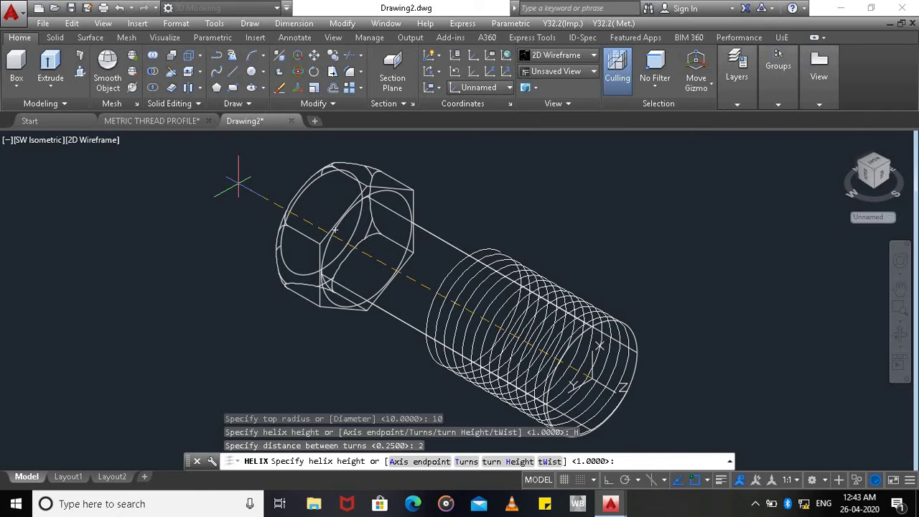
{"action": "type", "text": "50"}
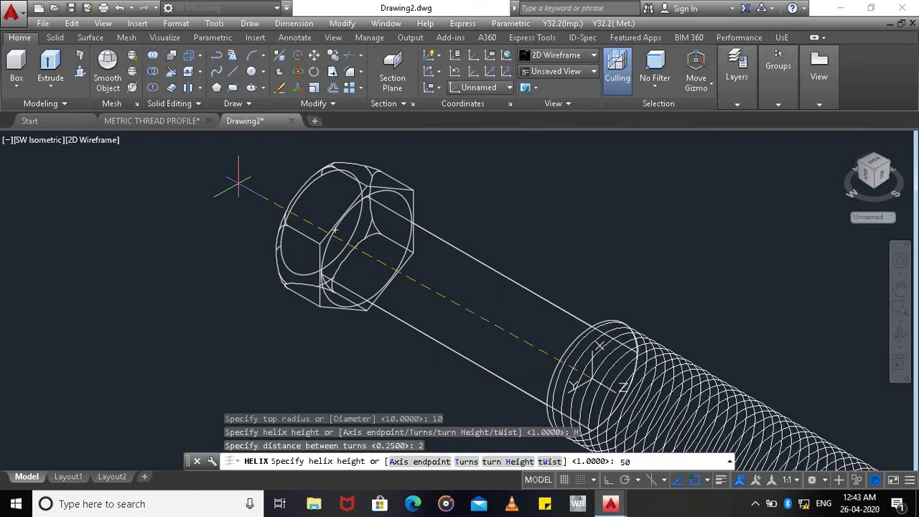
{"action": "key", "text": "Return"}
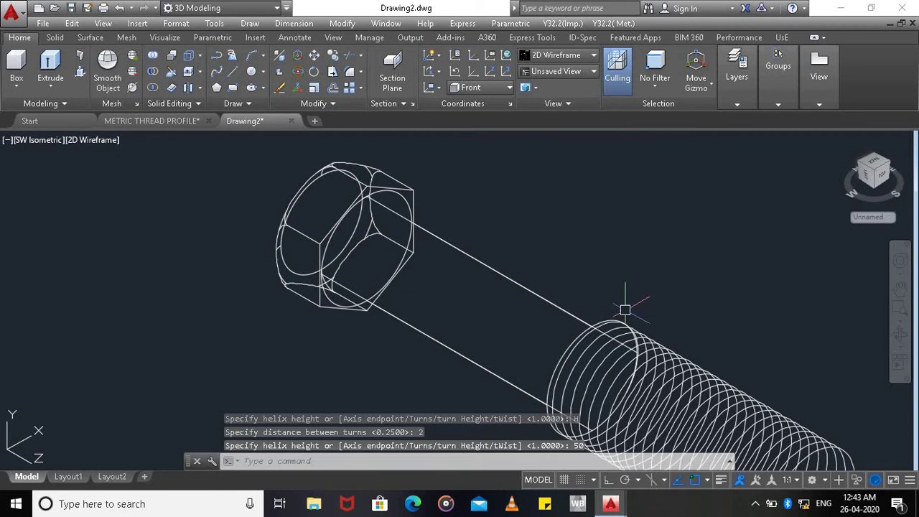
Change the helix's height to -50 so that it runs along the shank.
{"action": "left_click", "coordinate": [707, 356]}
{"action": "double_click", "coordinate": [708, 372]}
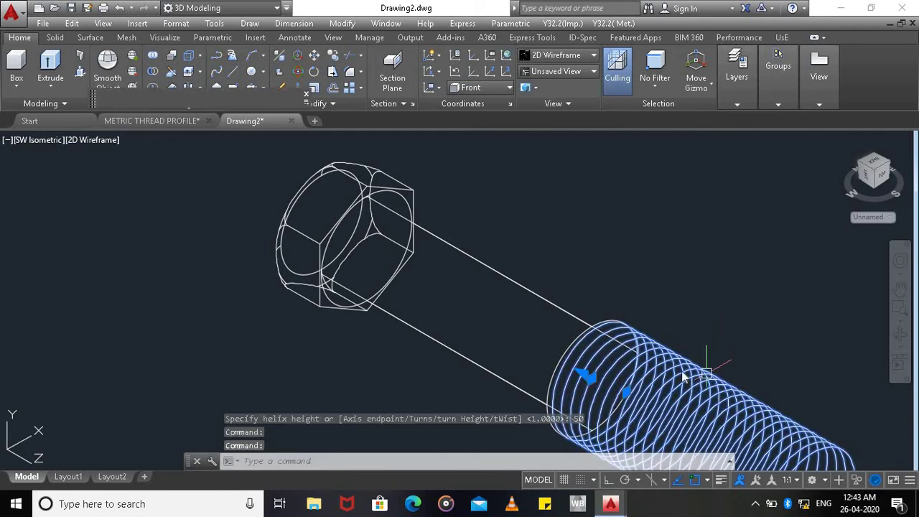
{"action": "left_click", "coordinate": [792, 277]}
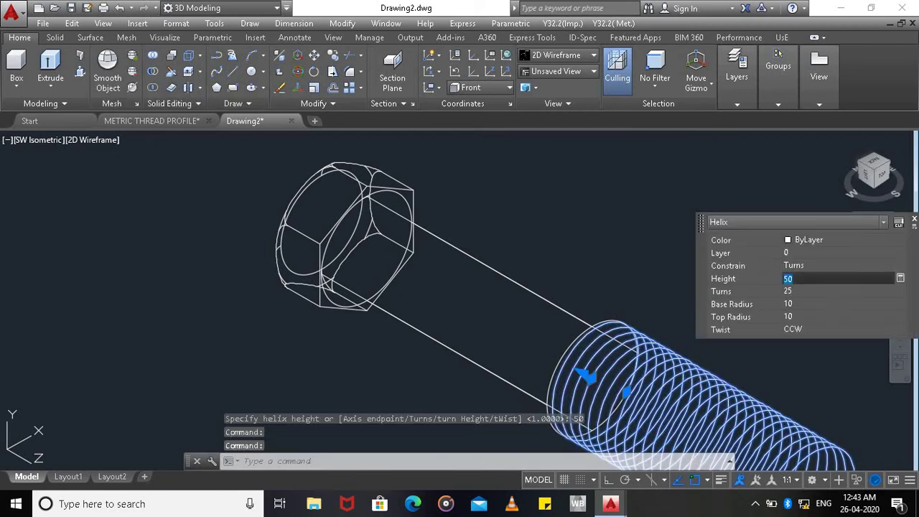
{"action": "type", "text": "-50"}
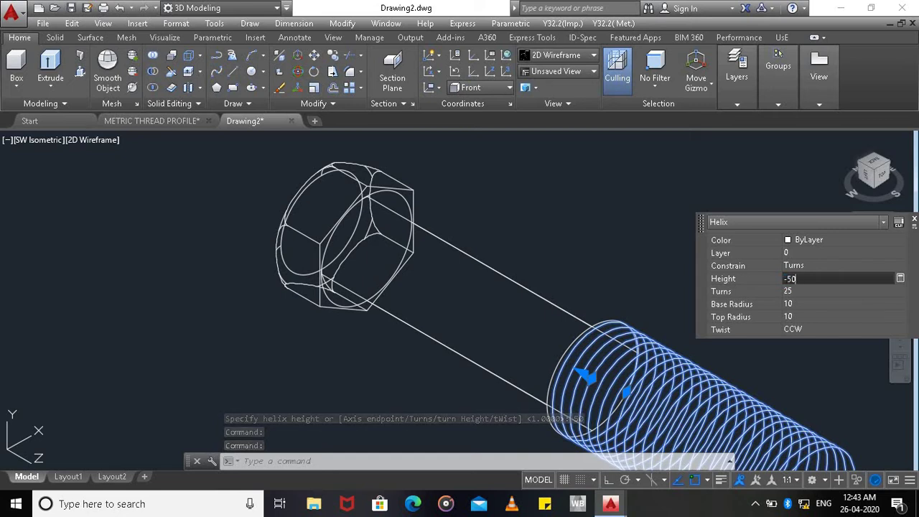
{"action": "key", "text": "Return"}
{"action": "key", "text": "Escape"}
Hide the bolt solid, leaving only the helix displayed.
{"action": "left_click", "coordinate": [900, 333]}
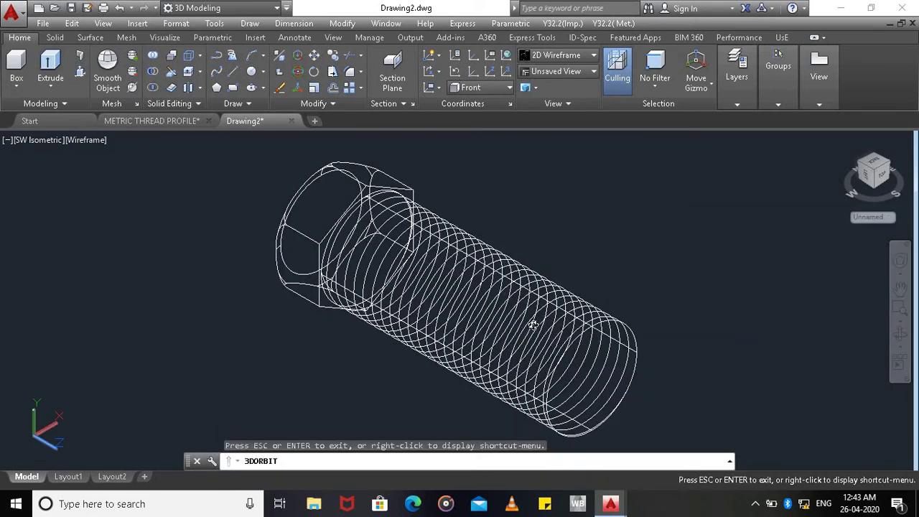
{"action": "left_click", "coordinate": [900, 310]}
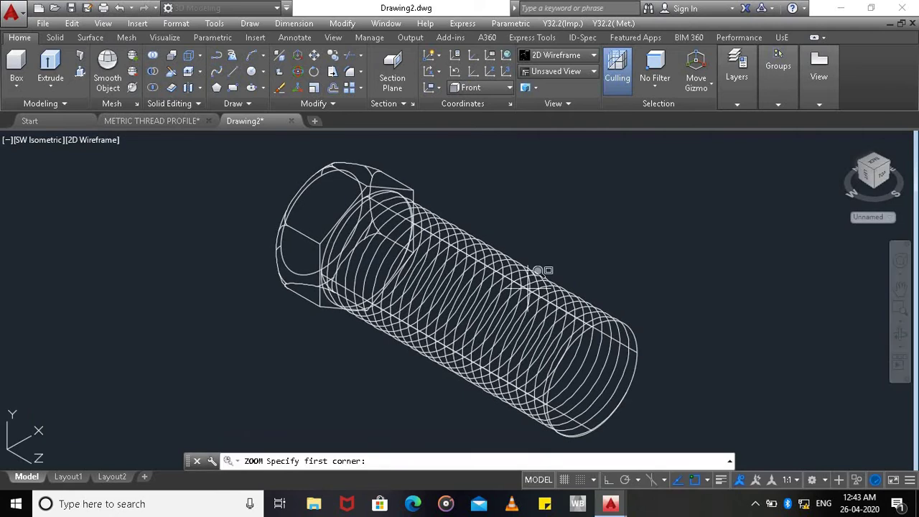
{"action": "left_click", "coordinate": [528, 293]}
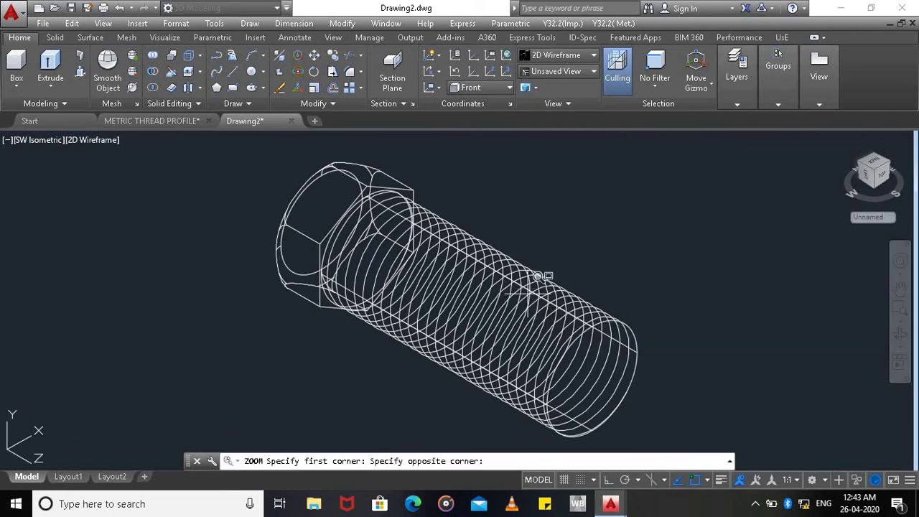
{"action": "left_click", "coordinate": [708, 430]}
{"action": "left_click", "coordinate": [327, 399]}
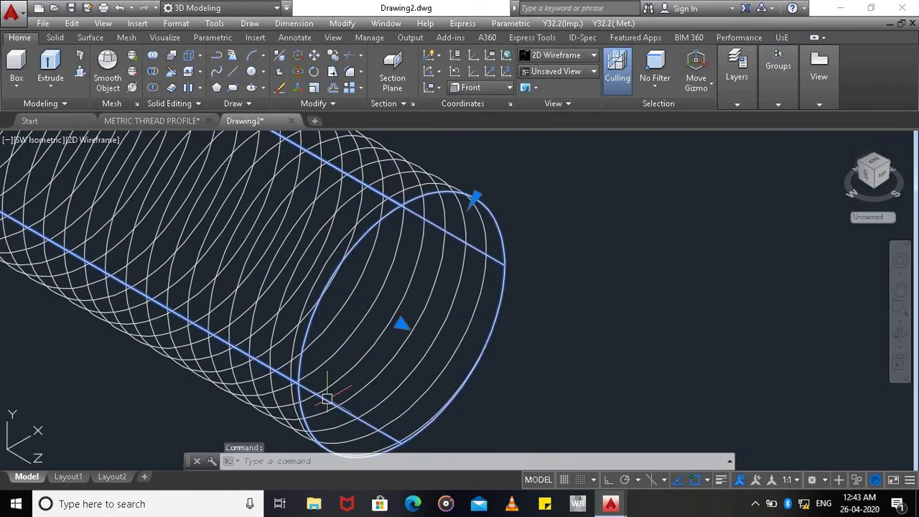
{"action": "right_click", "coordinate": [328, 406]}
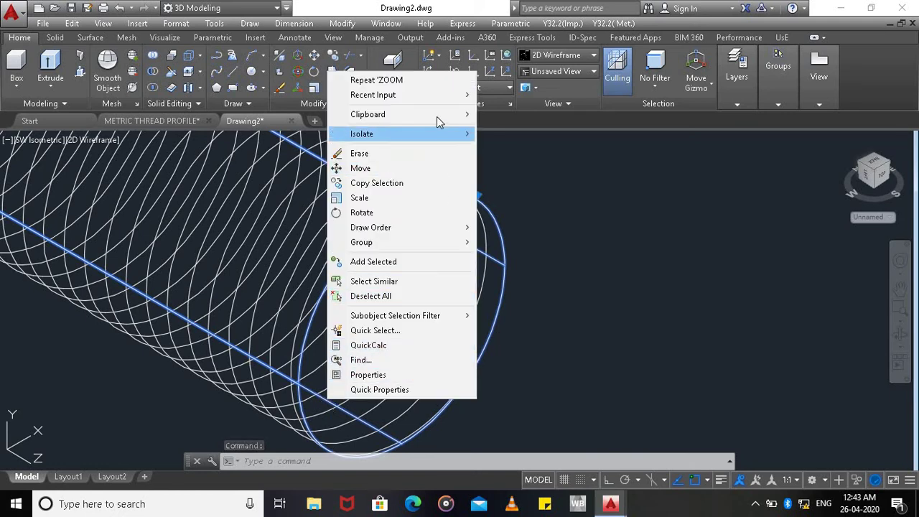
{"action": "mouse_move", "coordinate": [436, 136]}
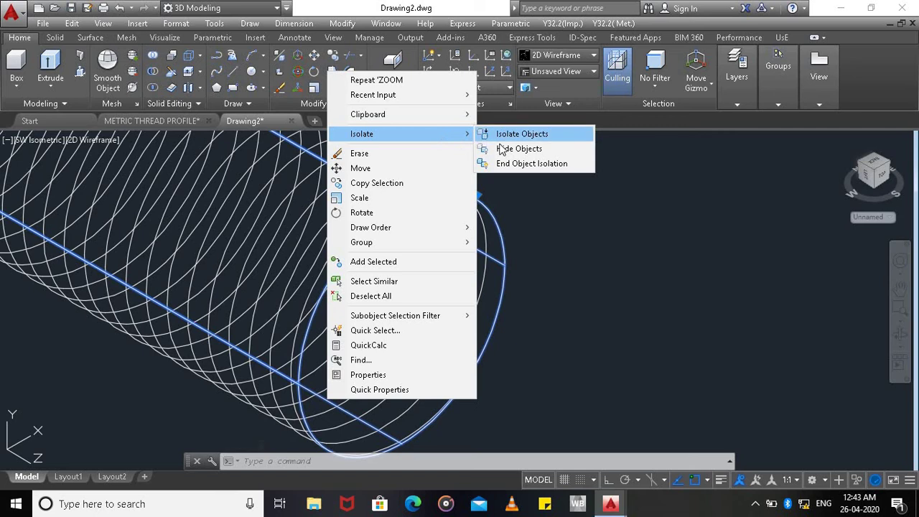
{"action": "left_click", "coordinate": [508, 153]}
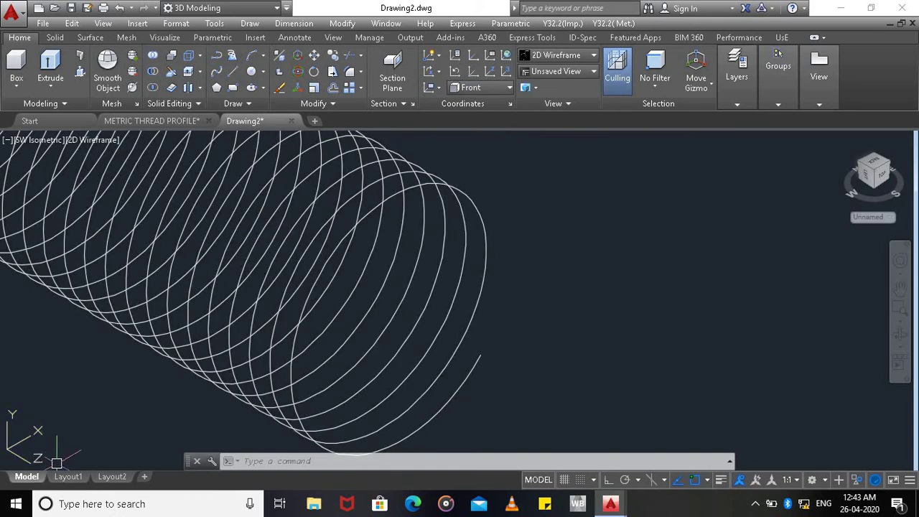
Set the UCS to the Top orientation.
{"action": "key", "text": "ctrl+z"}
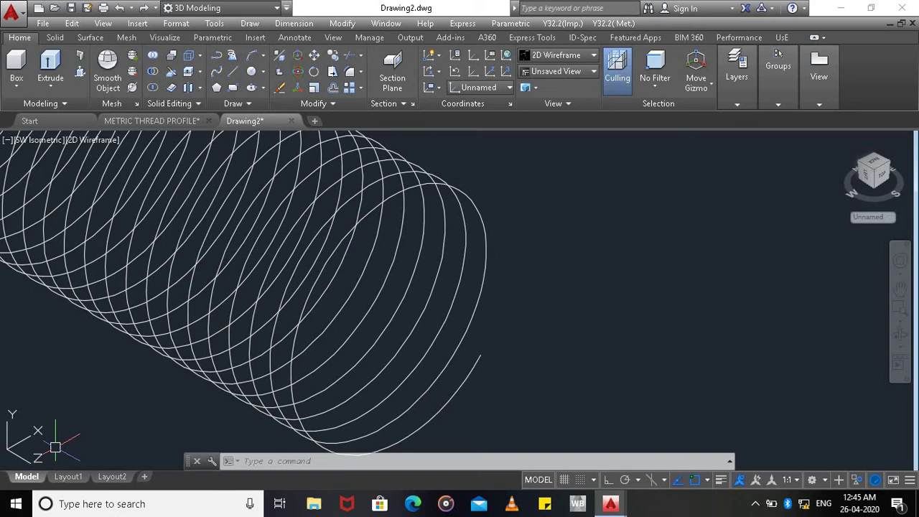
{"action": "left_click", "coordinate": [490, 87]}
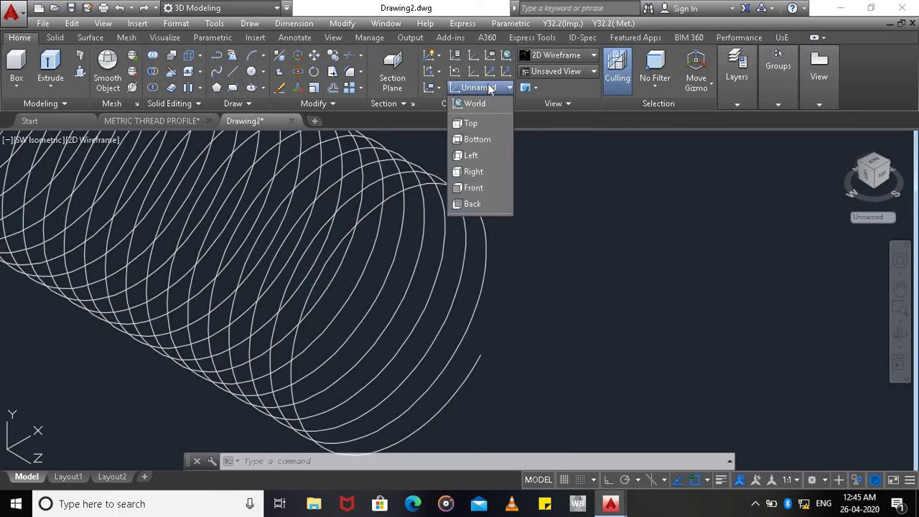
{"action": "left_click", "coordinate": [482, 124]}
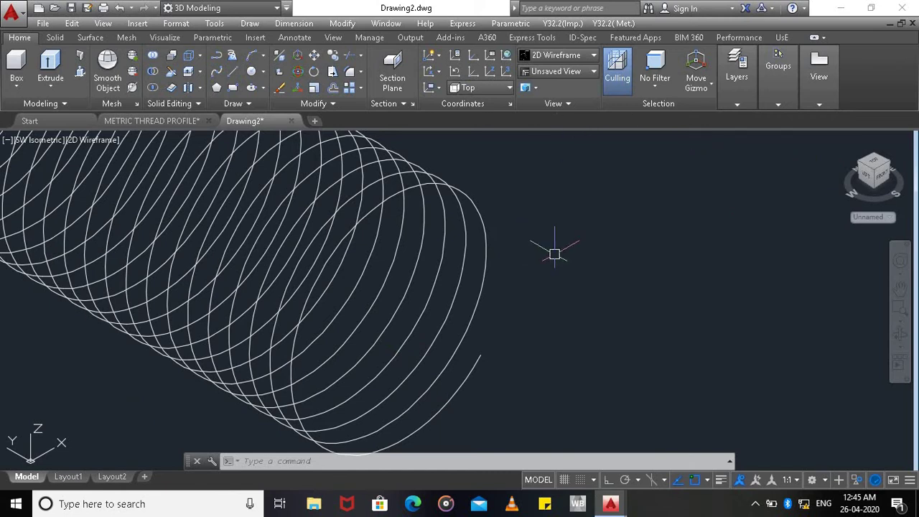
Review the profile diagram and the table of thread proportions for P = 2mm in the METRIC THREAD PROFILE drawing, returning to Drawing2.
{"action": "left_click", "coordinate": [155, 121]}
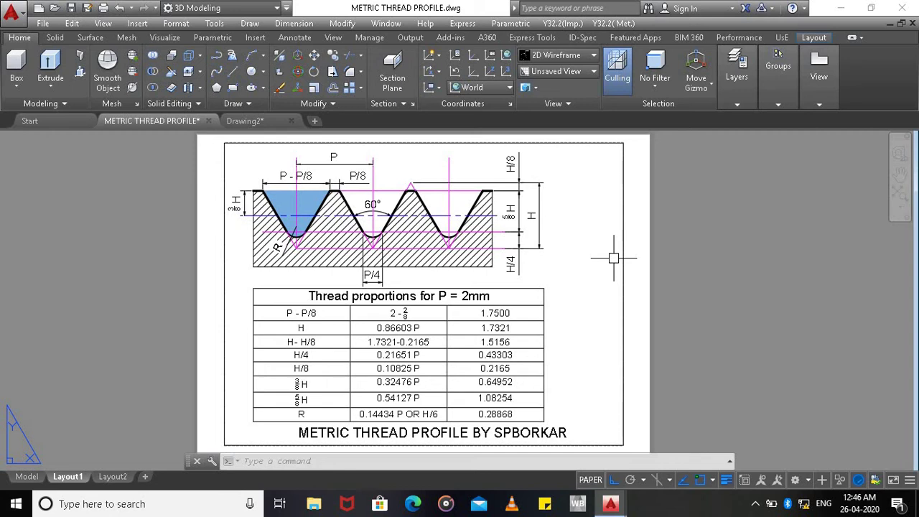
{"action": "left_click", "coordinate": [320, 351]}
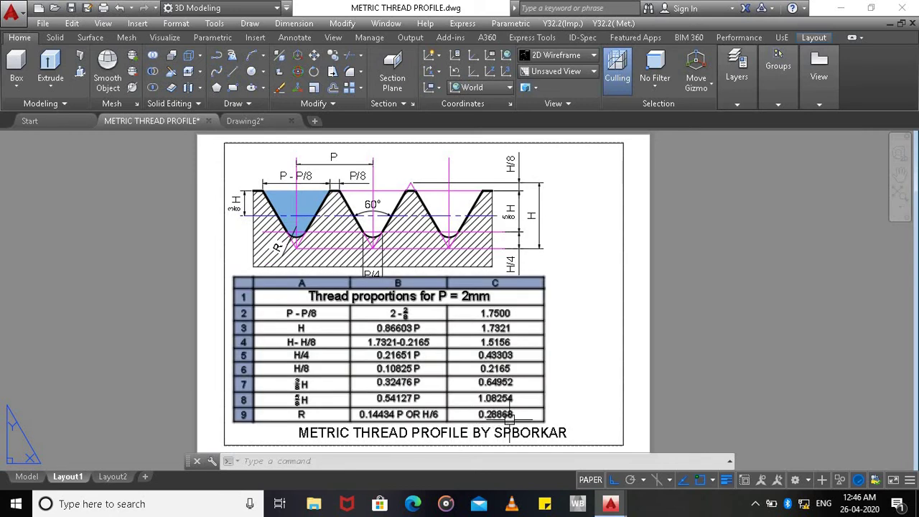
{"action": "key", "text": "Escape"}
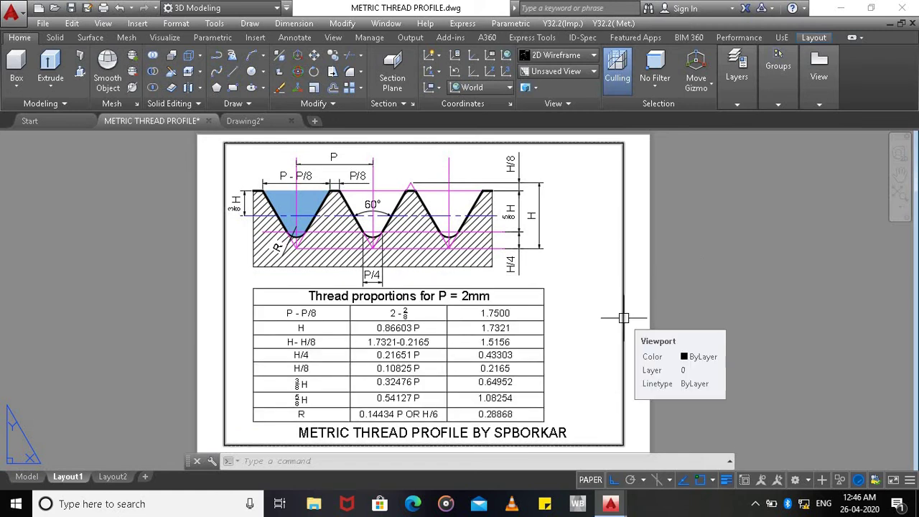
{"action": "left_click", "coordinate": [245, 122]}
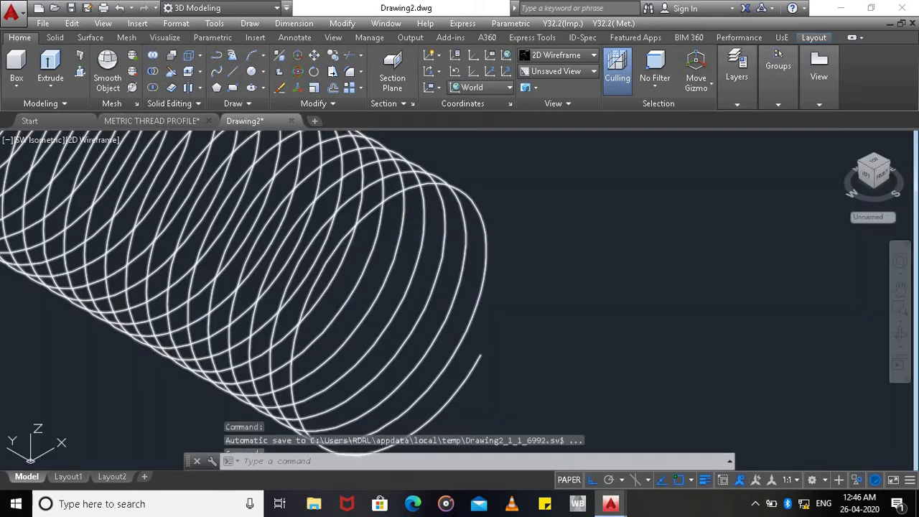
Turn on Ortho mode for drawing the thread profile lines.
{"action": "left_click", "coordinate": [231, 73]}
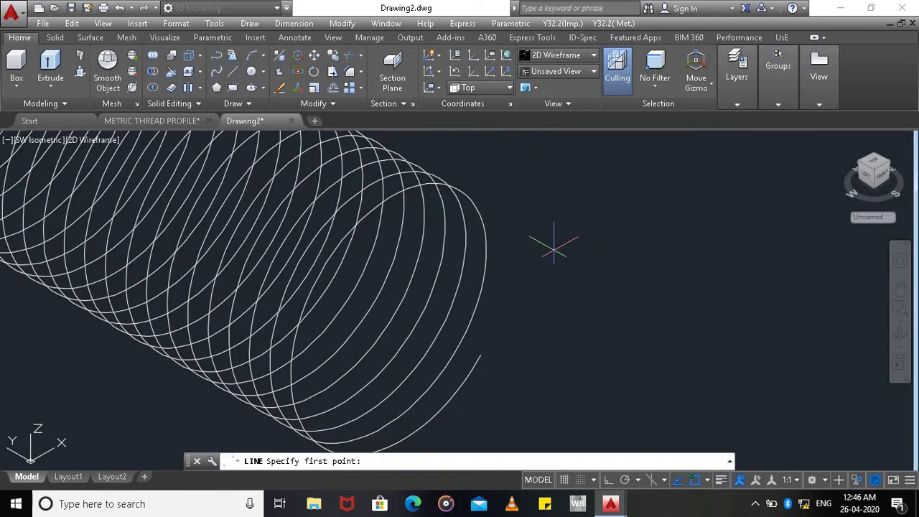
{"action": "left_click", "coordinate": [554, 248]}
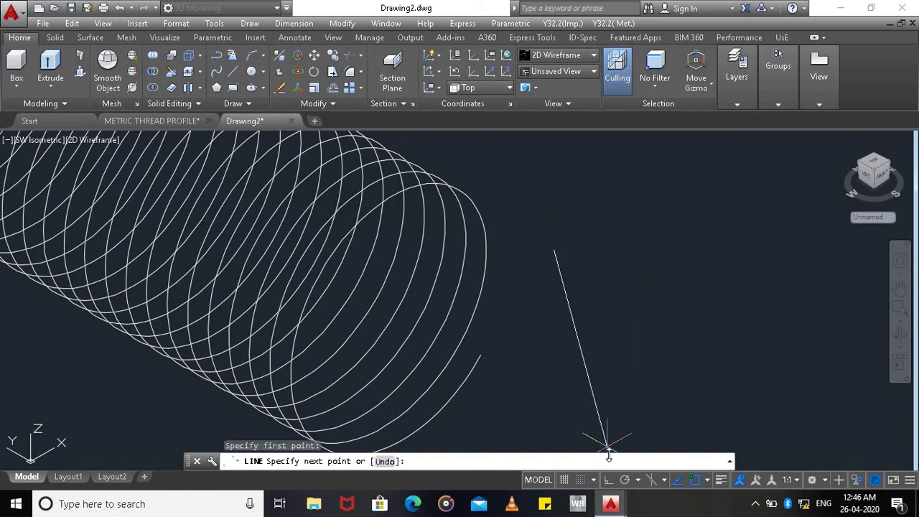
{"action": "left_click", "coordinate": [608, 481]}
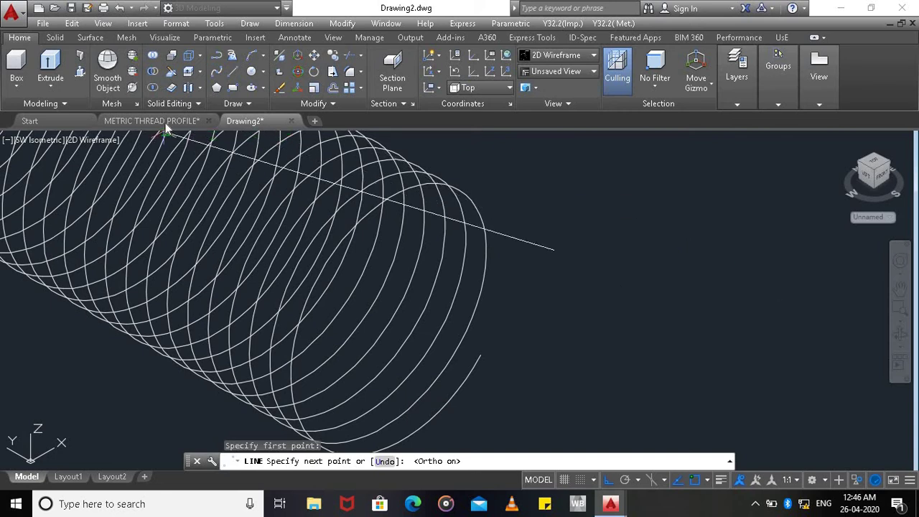
{"action": "key", "text": "Escape"}
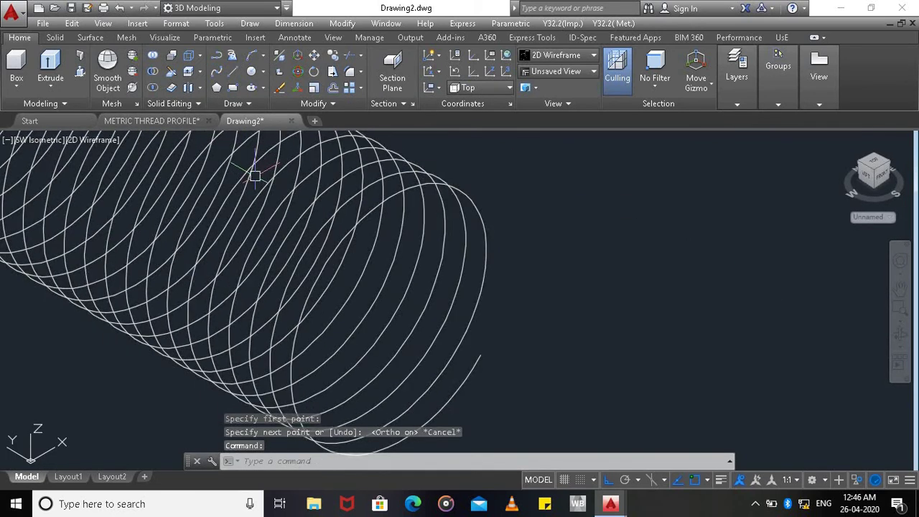
Look up P - P/8 in the thread proportions table and draw a 1.75 line along negative Y beside the helix's free end.
{"action": "left_click", "coordinate": [159, 121]}
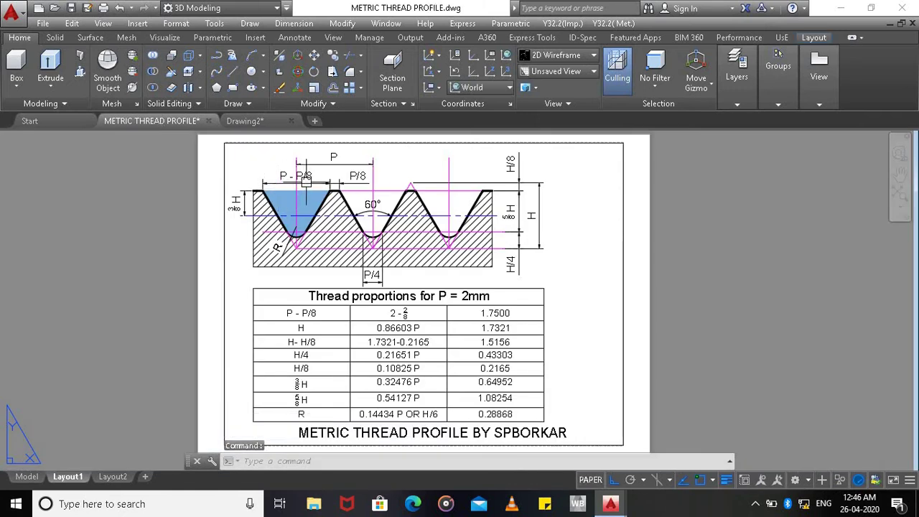
{"action": "left_click", "coordinate": [321, 289]}
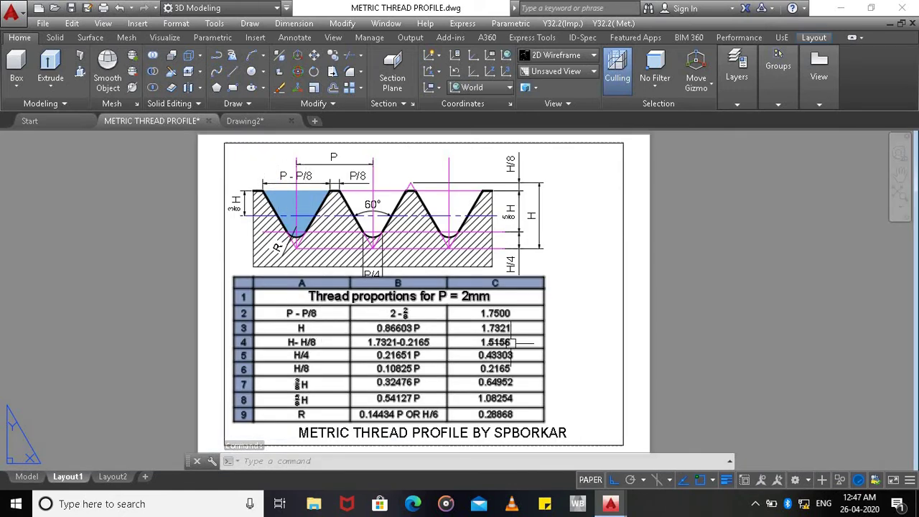
{"action": "key", "text": "Escape"}
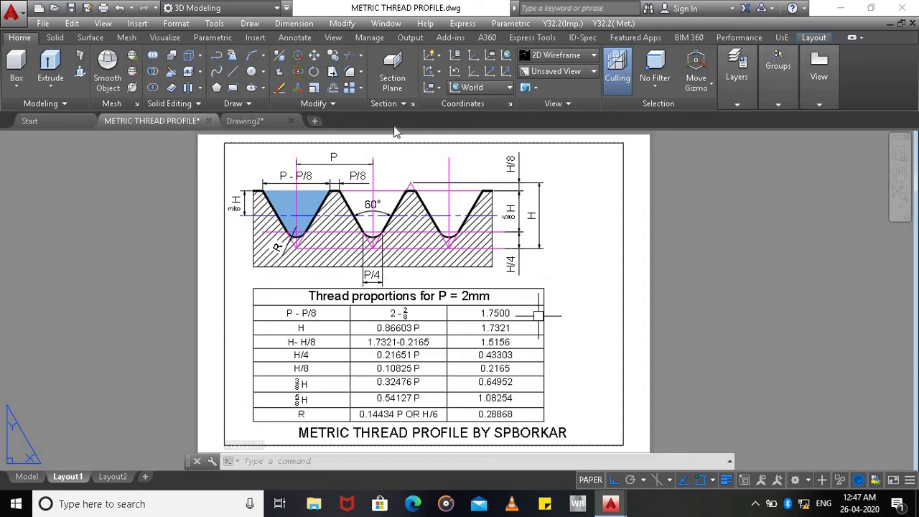
{"action": "left_click", "coordinate": [244, 121]}
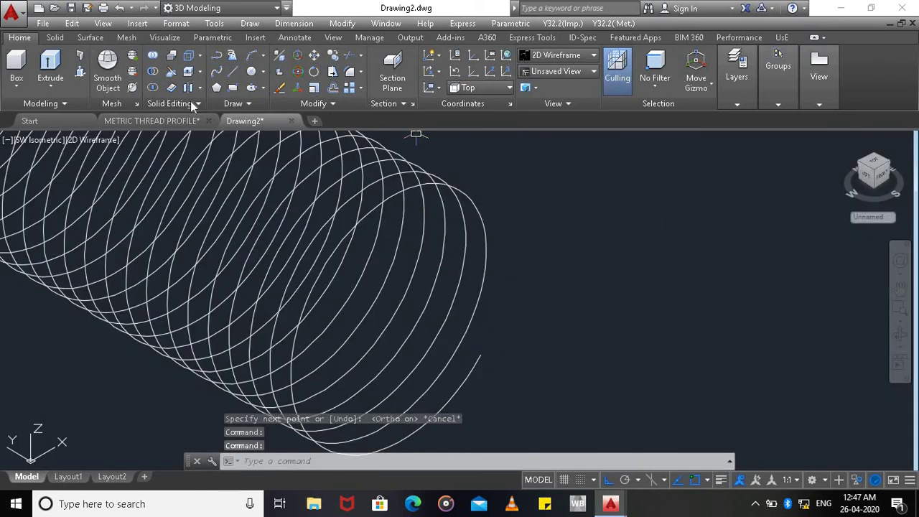
{"action": "left_click", "coordinate": [557, 263]}
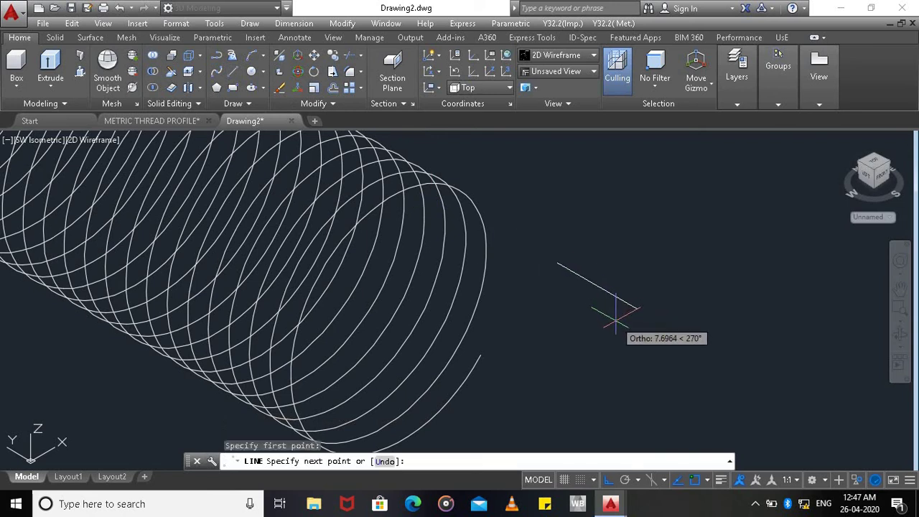
{"action": "type", "text": "1.75"}
{"action": "key", "text": "Return"}
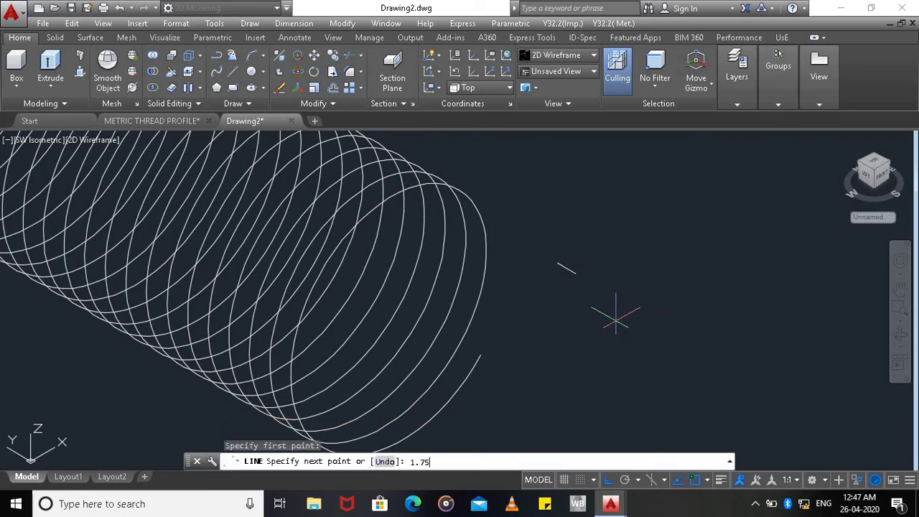
Look up H - H/8 in the thread table and draw a 1.5156 line along negative X from the 1.75 line's midpoint.
{"action": "key", "text": "ctrl+Tab"}
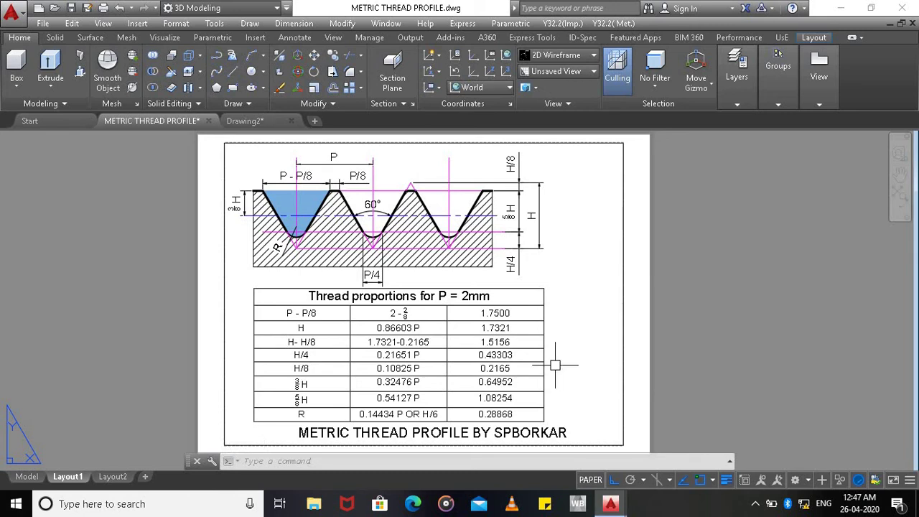
{"action": "left_click", "coordinate": [245, 120]}
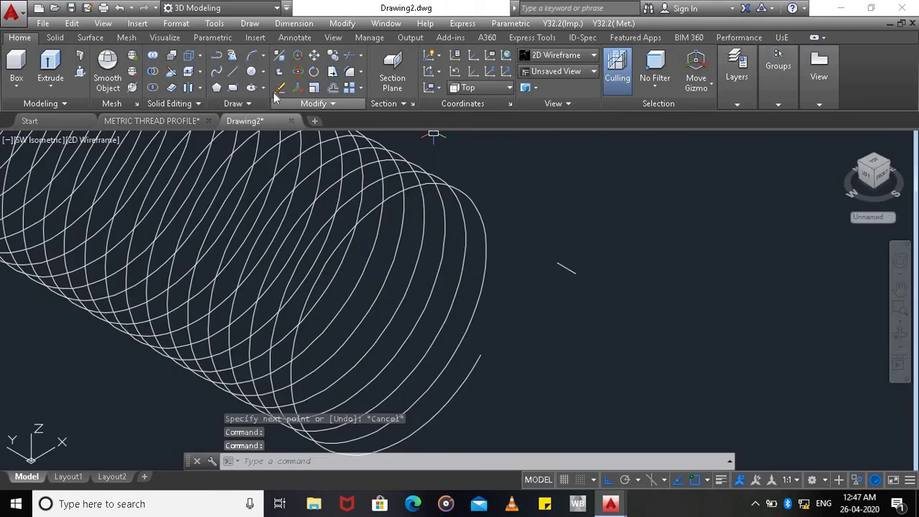
{"action": "left_click", "coordinate": [233, 72]}
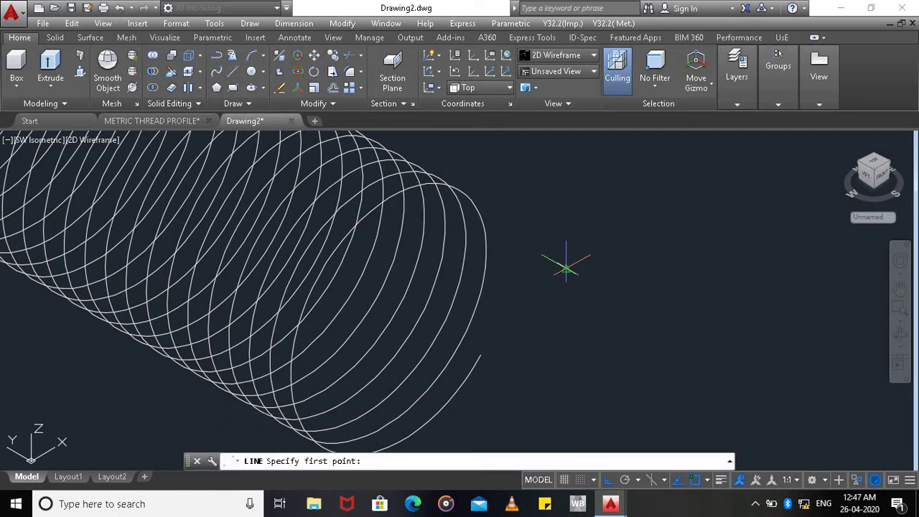
{"action": "left_click", "coordinate": [566, 268]}
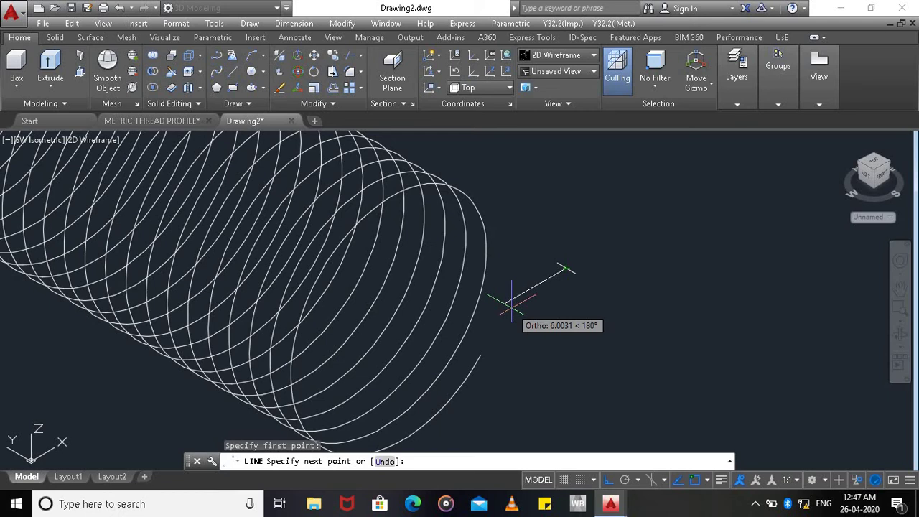
{"action": "type", "text": "1.5156"}
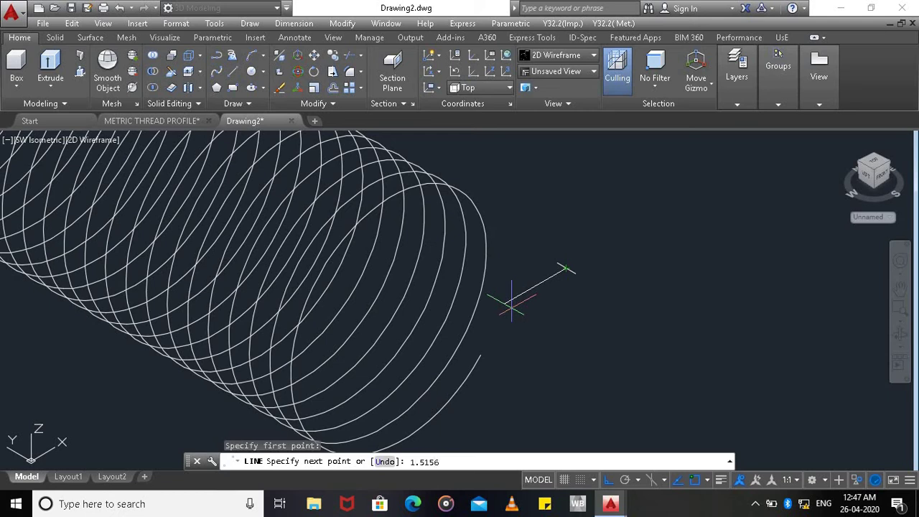
{"action": "key", "text": "Return"}
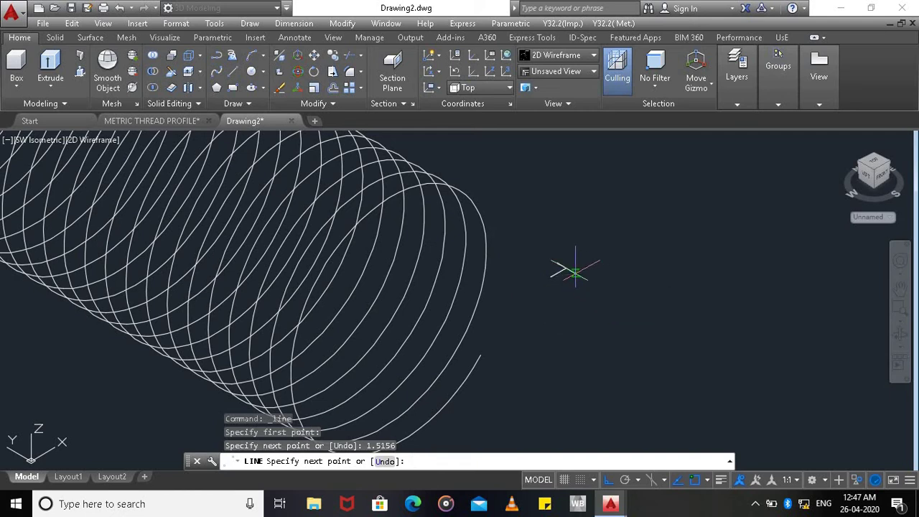
Connect the free end of the 1.5156 line to both ends of the 1.75 line to form a triangle.
{"action": "left_click", "coordinate": [575, 273]}
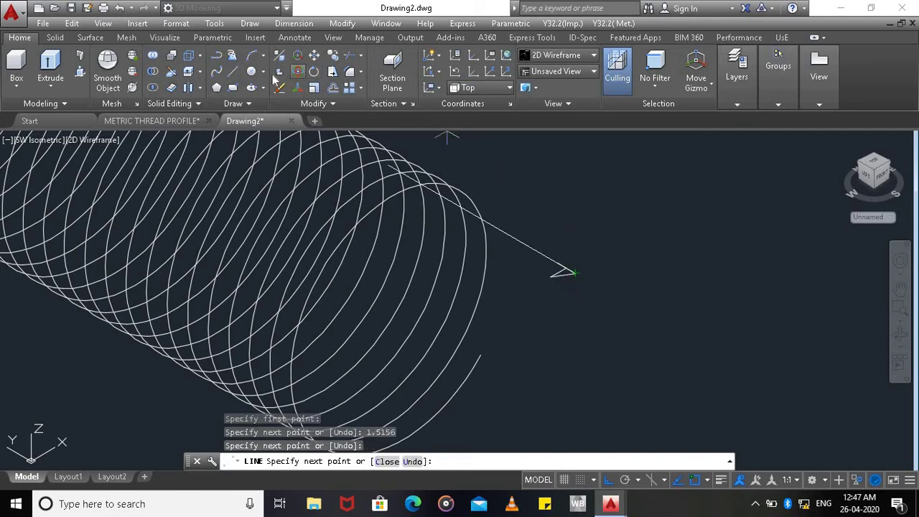
{"action": "left_click", "coordinate": [232, 72]}
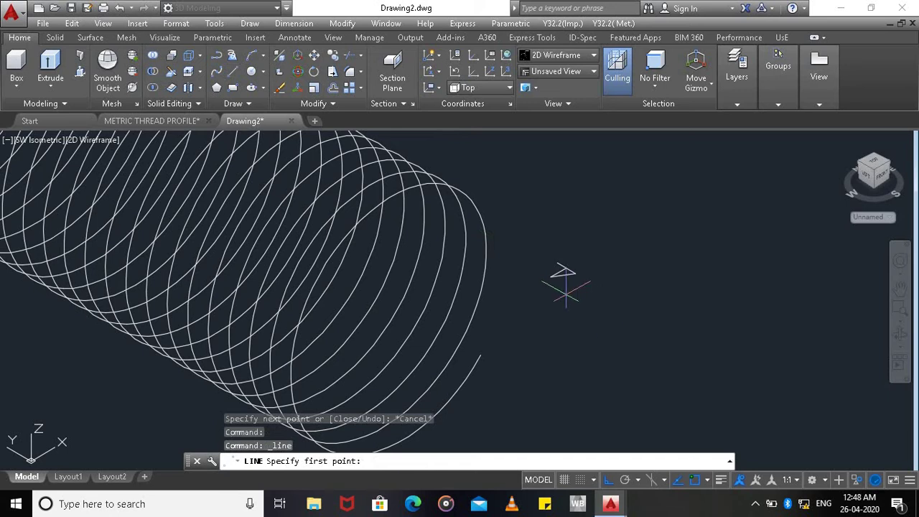
{"action": "left_click", "coordinate": [556, 265]}
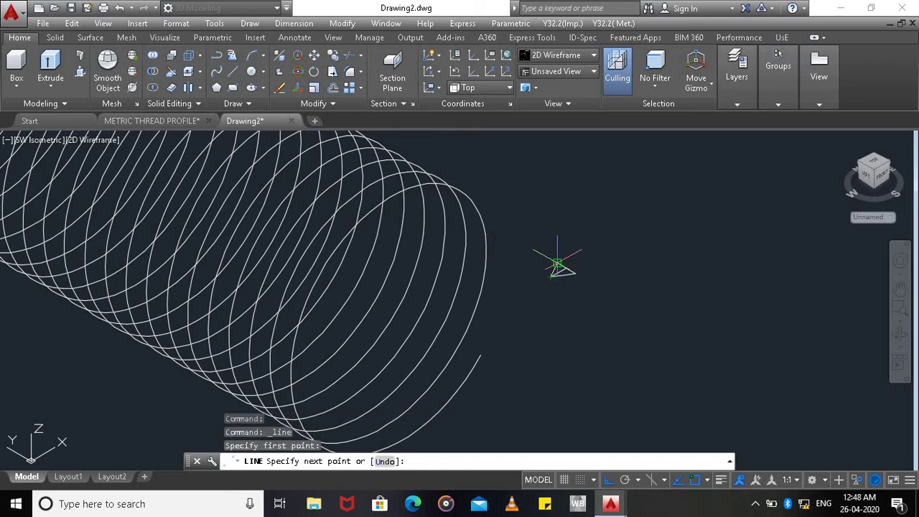
{"action": "key", "text": "Escape"}
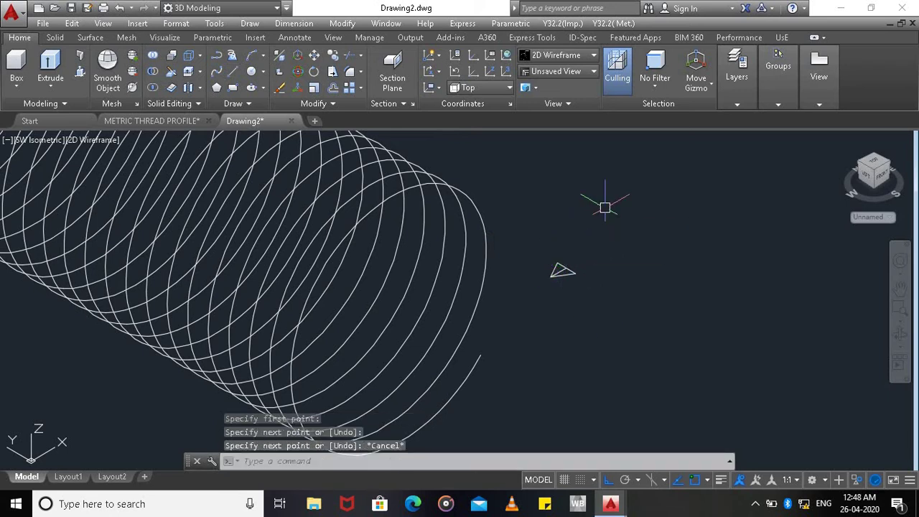
Delete the 1.5156 construction line running through the middle of the thread profile triangle.
{"action": "left_click", "coordinate": [901, 308]}
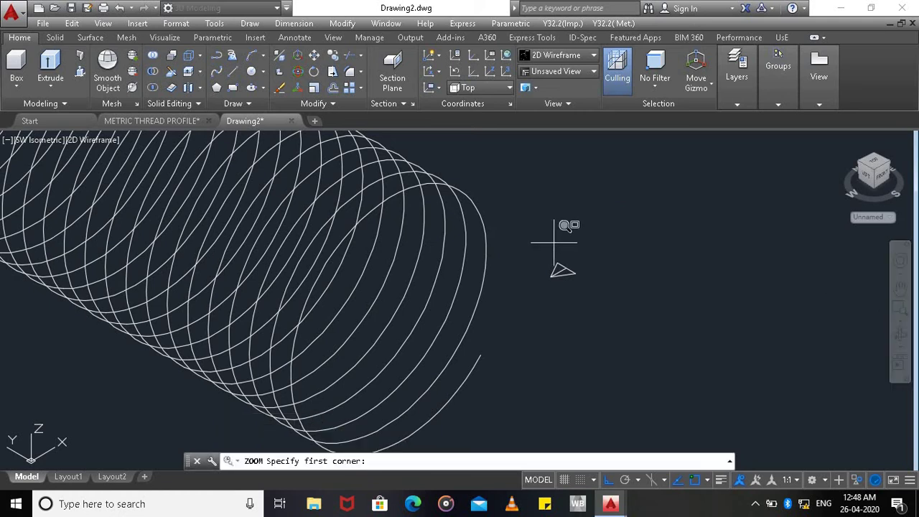
{"action": "left_click", "coordinate": [393, 261]}
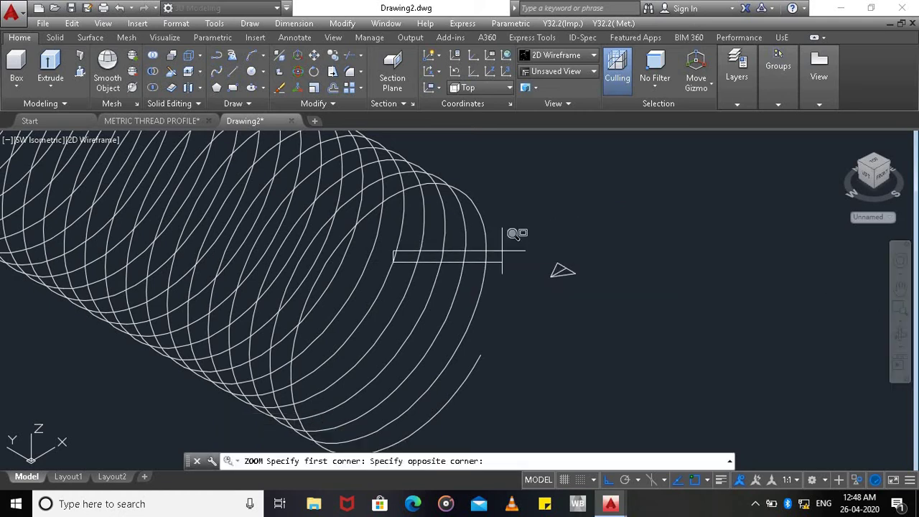
{"action": "left_click", "coordinate": [647, 374]}
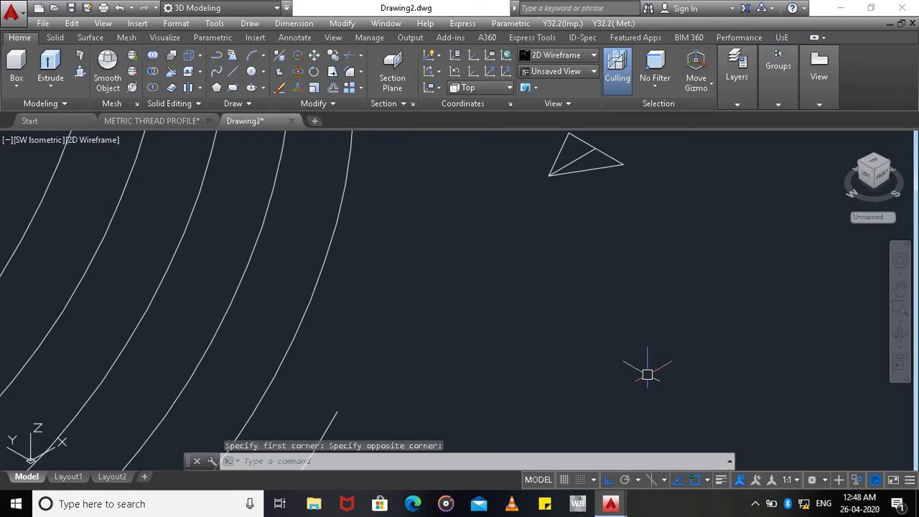
{"action": "left_click", "coordinate": [588, 157]}
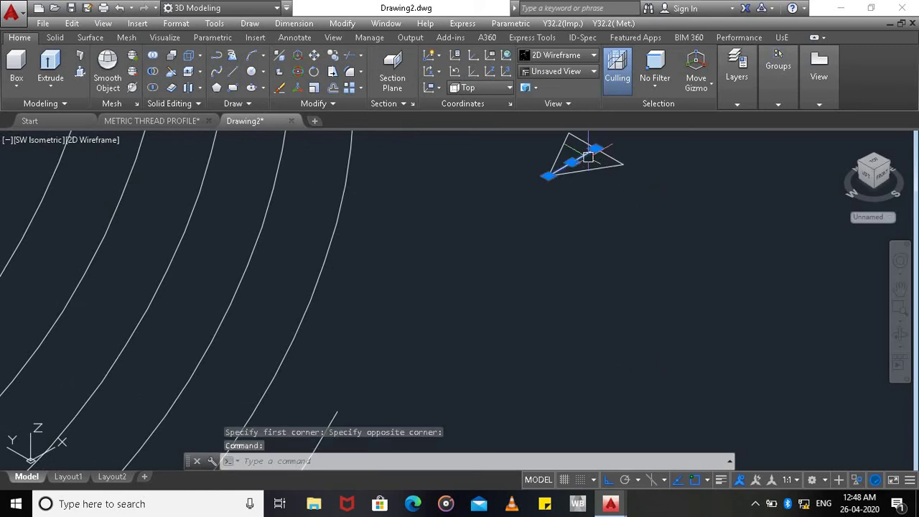
{"action": "key", "text": "Delete"}
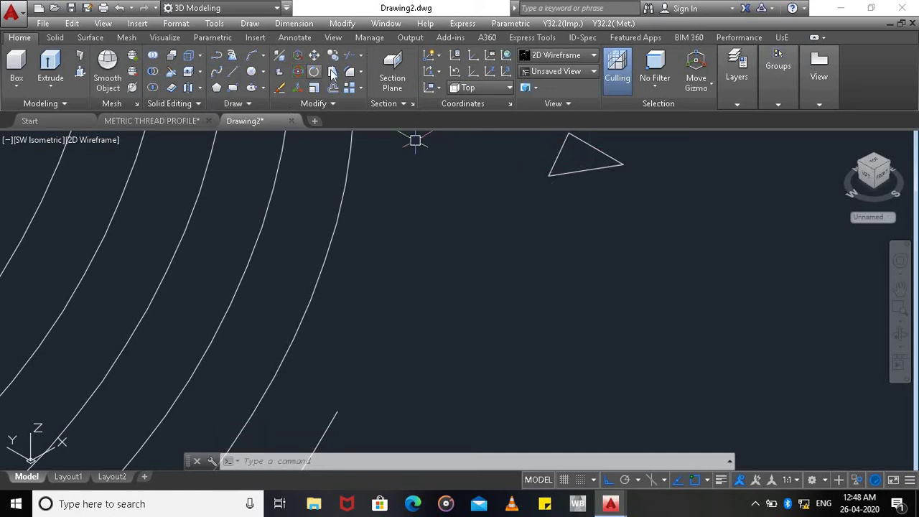
Look up the radius in the metric thread profile drawing and fillet the triangle's apex opposite the 1.75 line with radius 0.28868.
{"action": "left_click", "coordinate": [174, 121]}
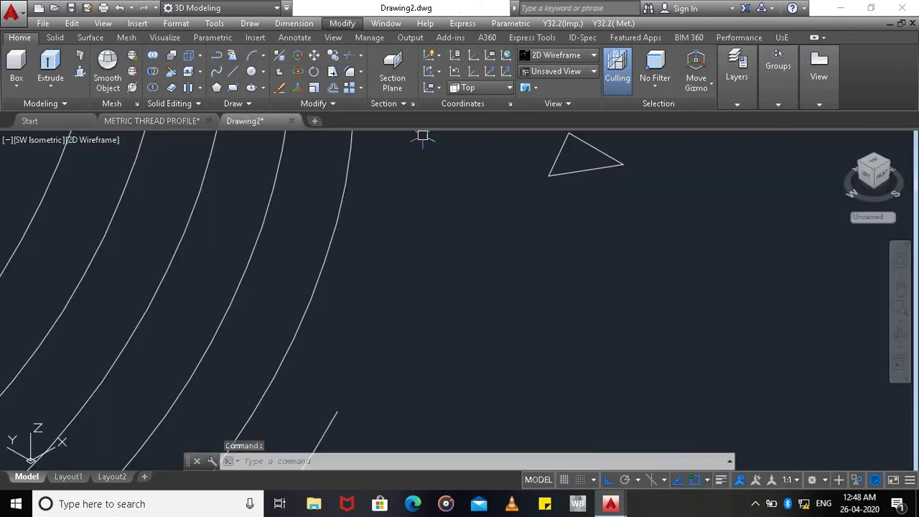
{"action": "key", "text": "ctrl+Tab"}
{"action": "left_click", "coordinate": [350, 71]}
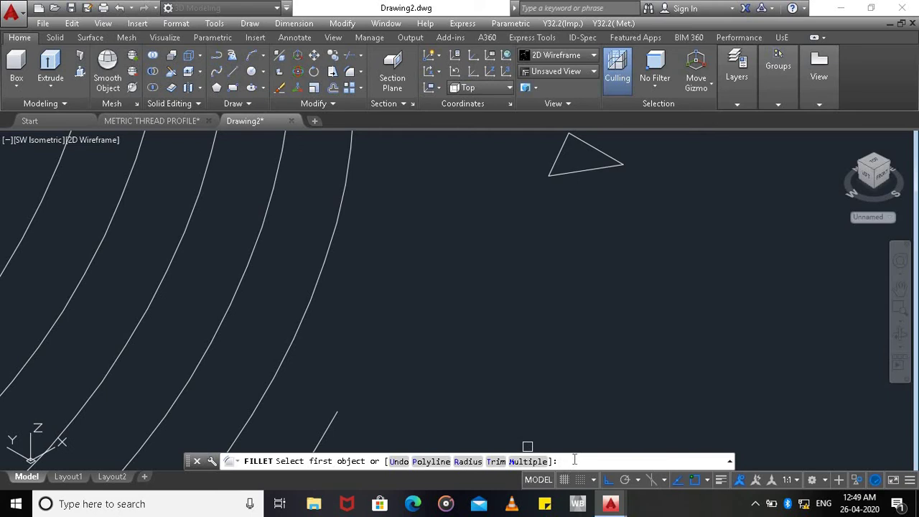
{"action": "type", "text": "r"}
{"action": "key", "text": "Return"}
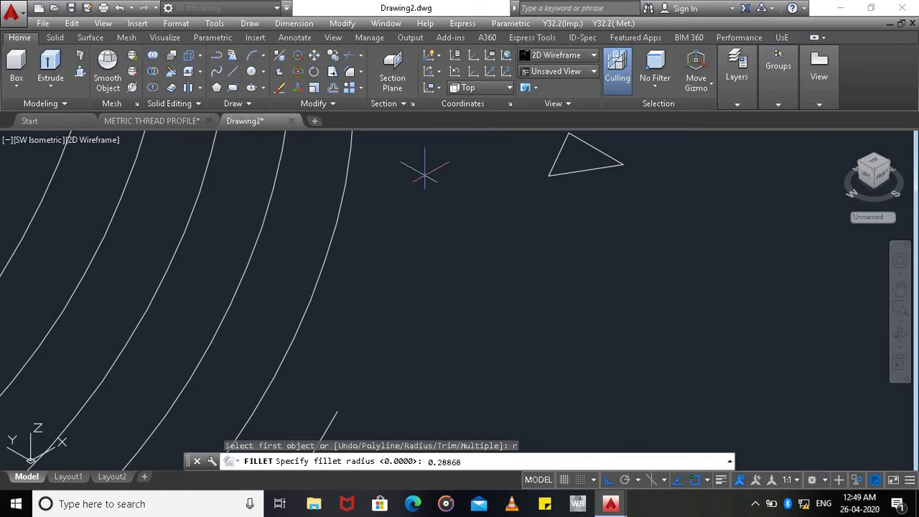
{"action": "key", "text": "Return"}
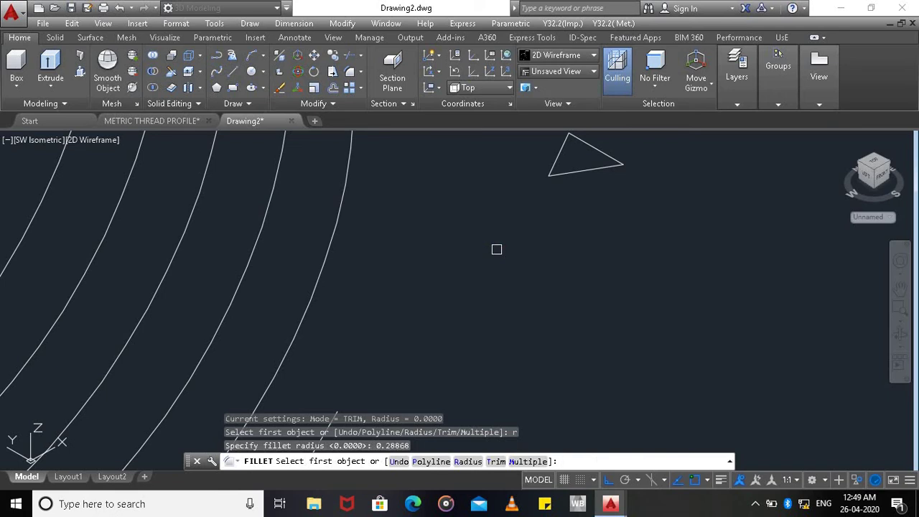
{"action": "left_click", "coordinate": [558, 153]}
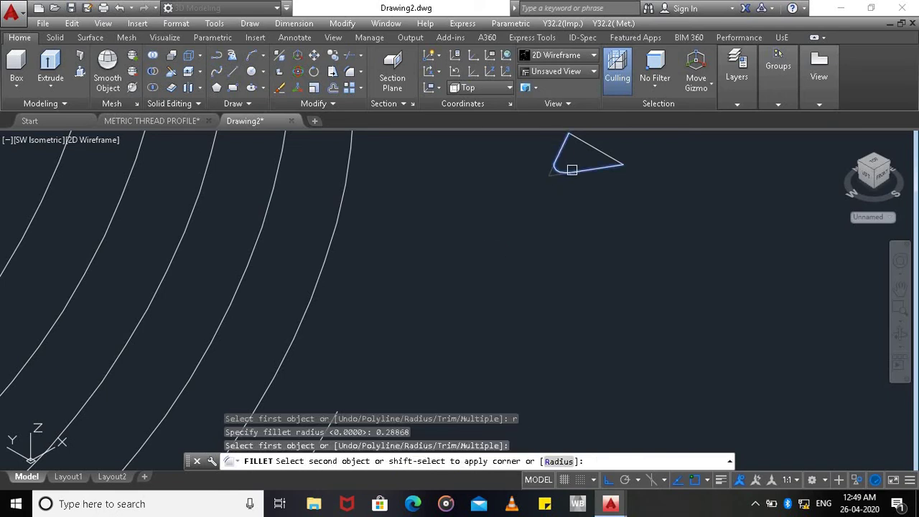
{"action": "left_click", "coordinate": [572, 169]}
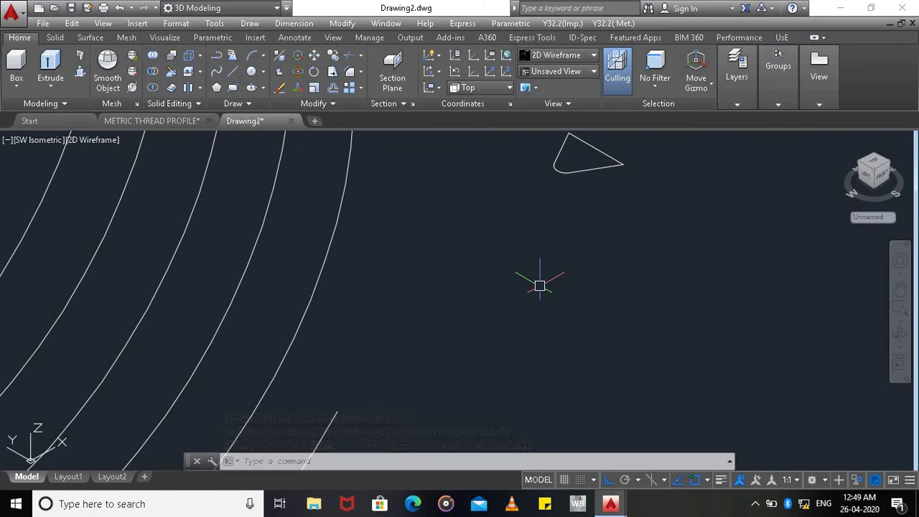
Create a region from the thread profile's three lines and its fillet arc.
{"action": "type", "text": "re"}
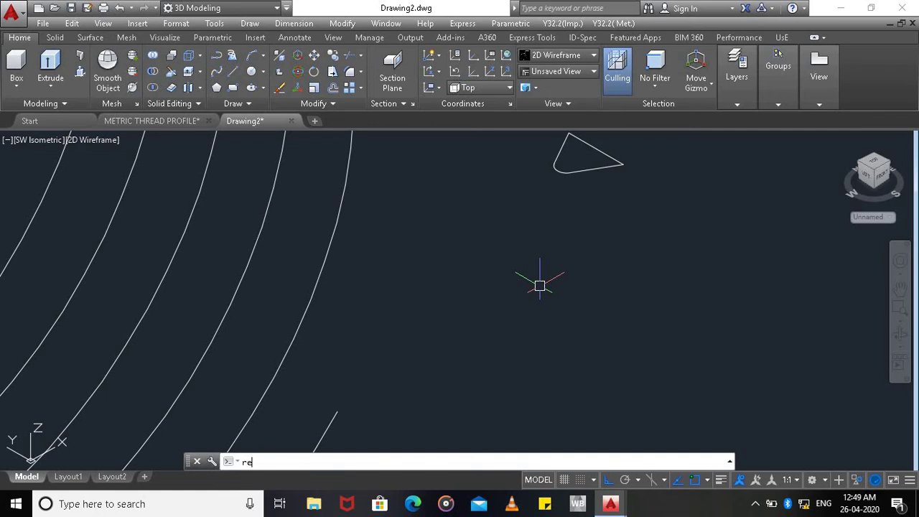
{"action": "type", "text": "gion"}
{"action": "key", "text": "Return"}
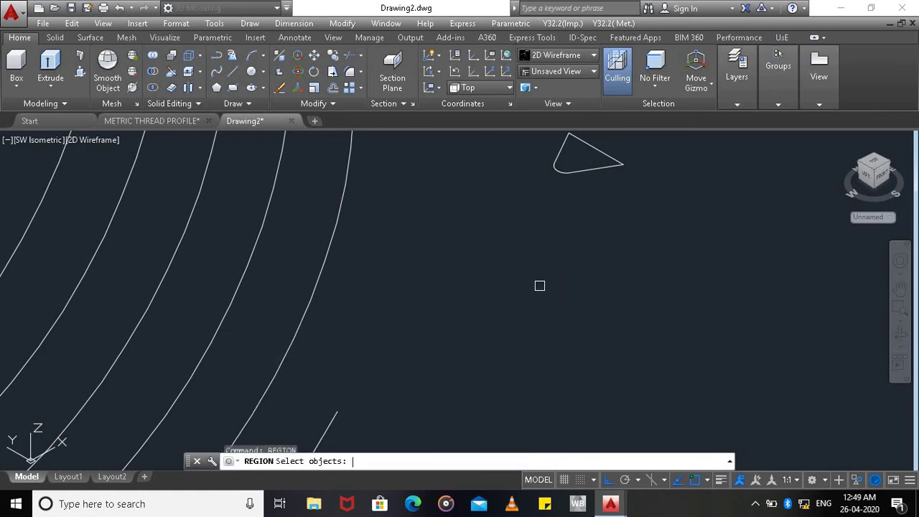
{"action": "left_click", "coordinate": [564, 141]}
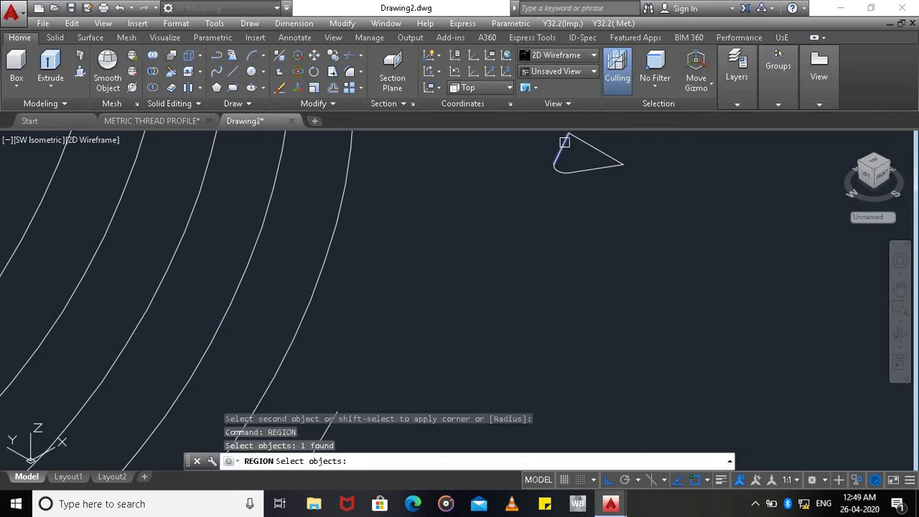
{"action": "left_click", "coordinate": [581, 143]}
{"action": "left_click", "coordinate": [586, 171]}
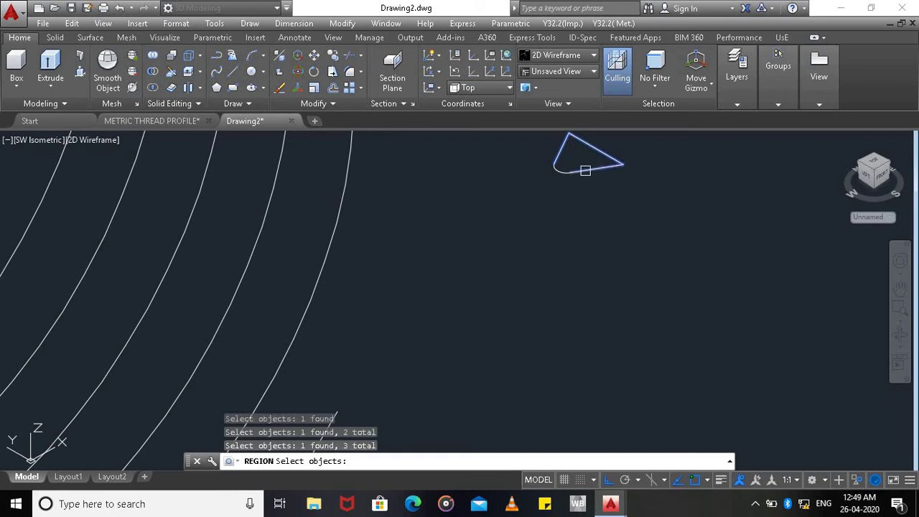
{"action": "left_click", "coordinate": [563, 168]}
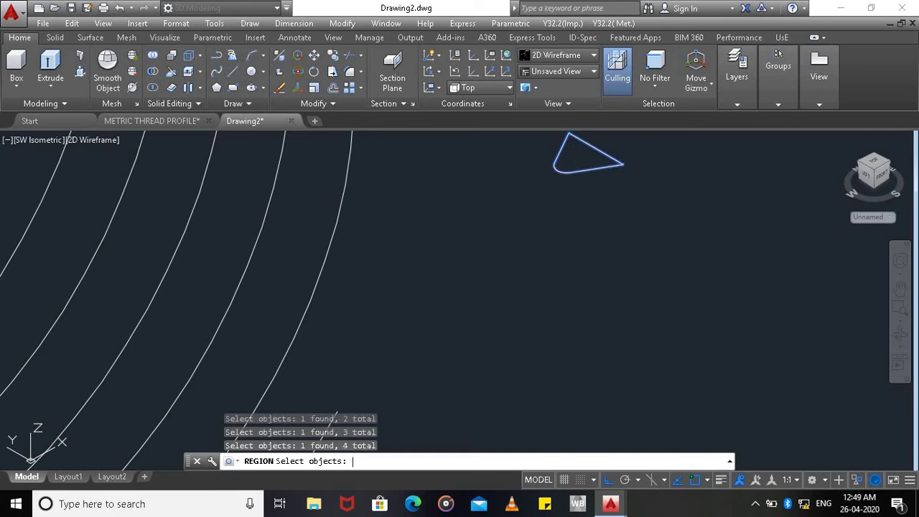
{"action": "key", "text": "Return"}
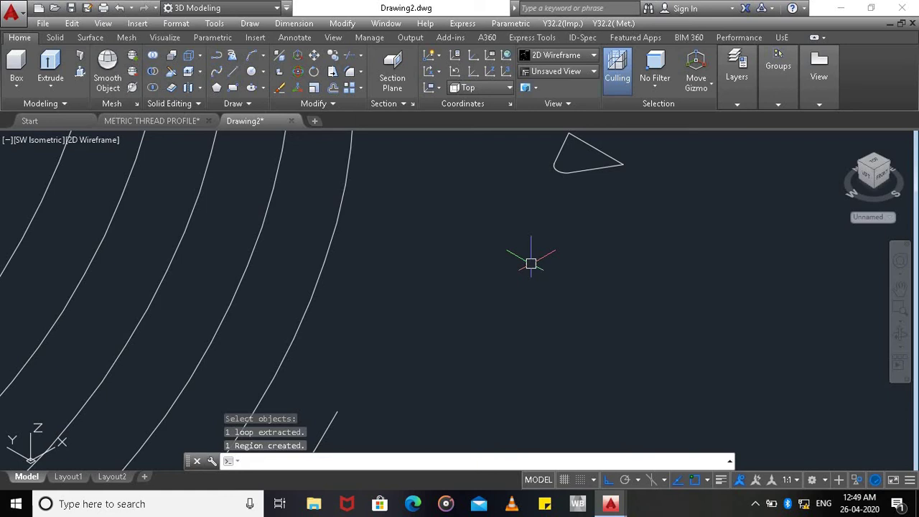
Start a solid sweep of the thread profile region with perpendicular alignment to the path set to No.
{"action": "left_click", "coordinate": [45, 85]}
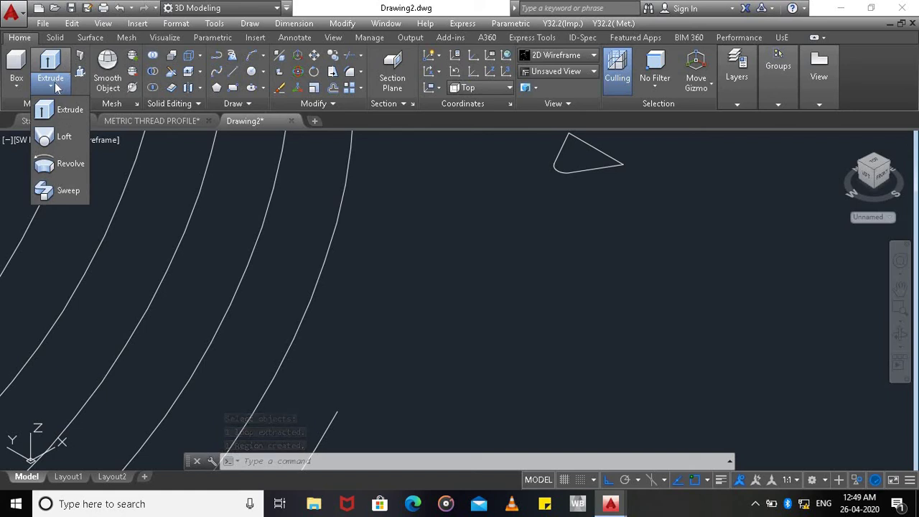
{"action": "left_click", "coordinate": [69, 193]}
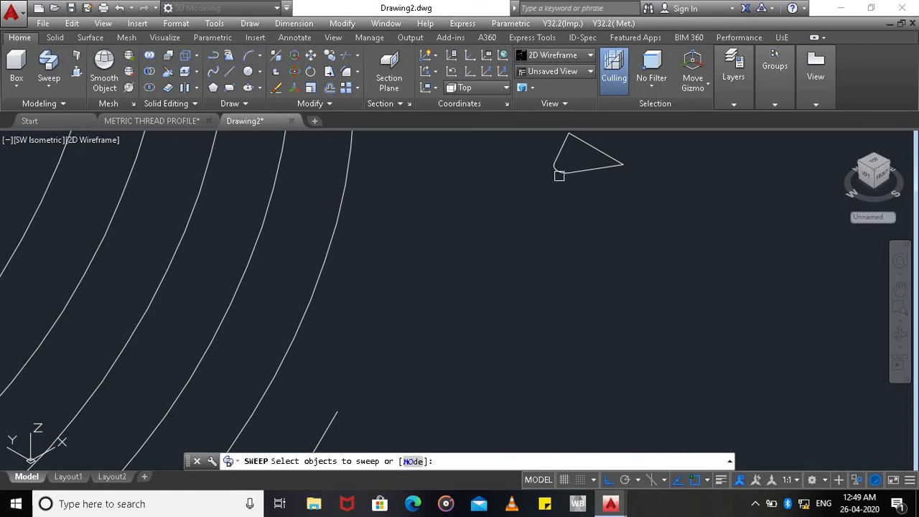
{"action": "left_click", "coordinate": [558, 162]}
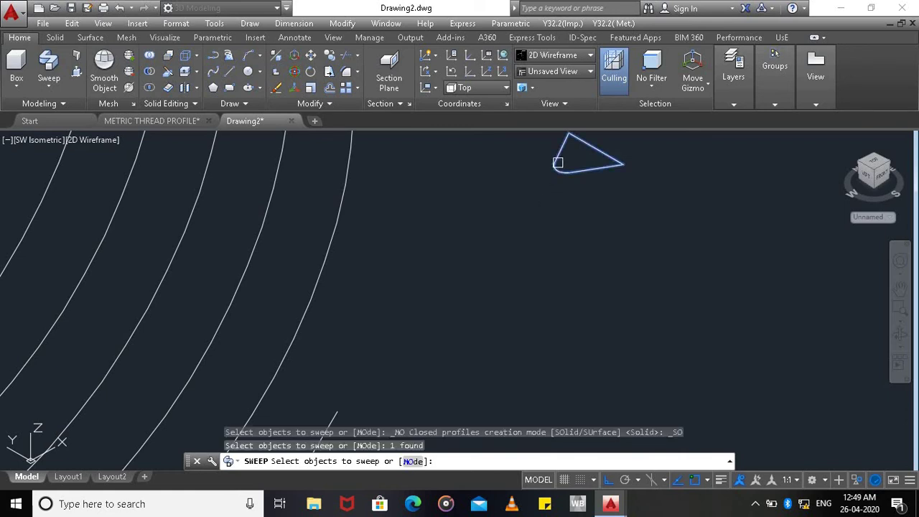
{"action": "key", "text": "Return"}
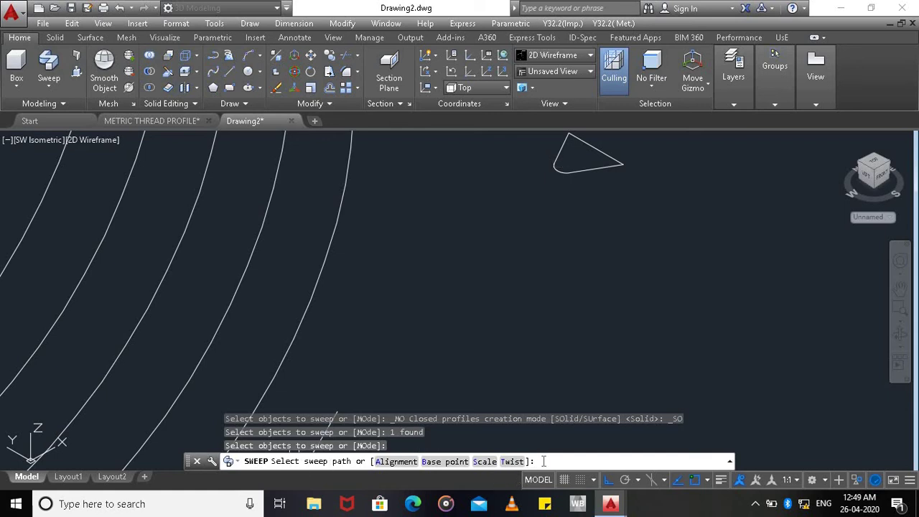
{"action": "type", "text": "a"}
{"action": "key", "text": "Return"}
{"action": "type", "text": "n"}
{"action": "key", "text": "Return"}
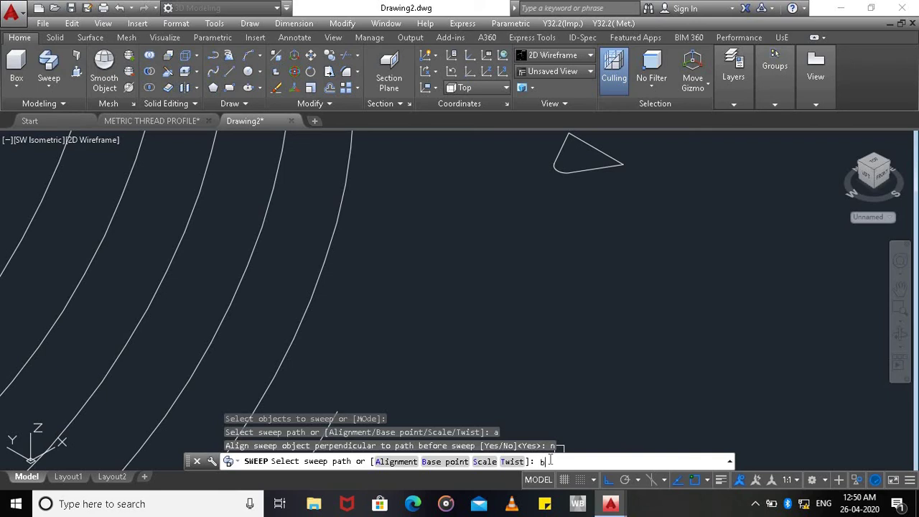
Use the upper end of the profile's 1.75 side as the sweep base point and sweep the profile along the helix.
{"action": "type", "text": "b"}
{"action": "key", "text": "Return"}
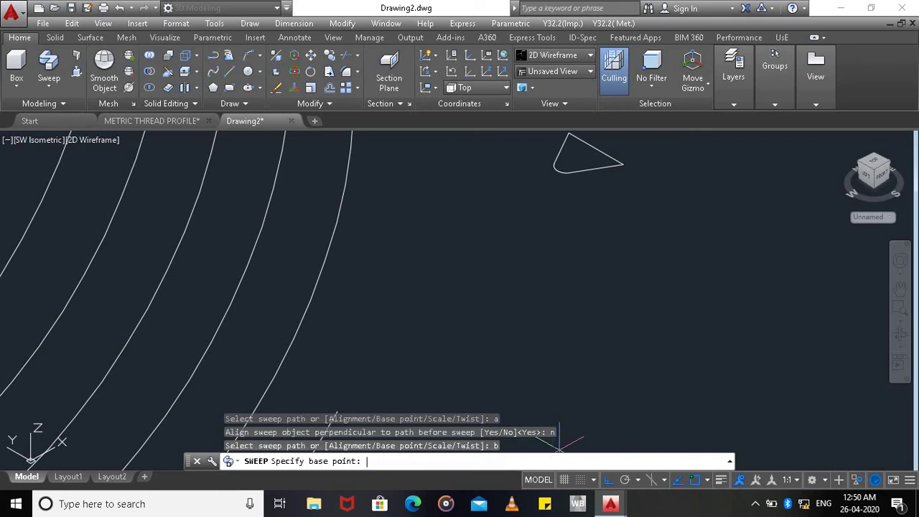
{"action": "left_click", "coordinate": [568, 135]}
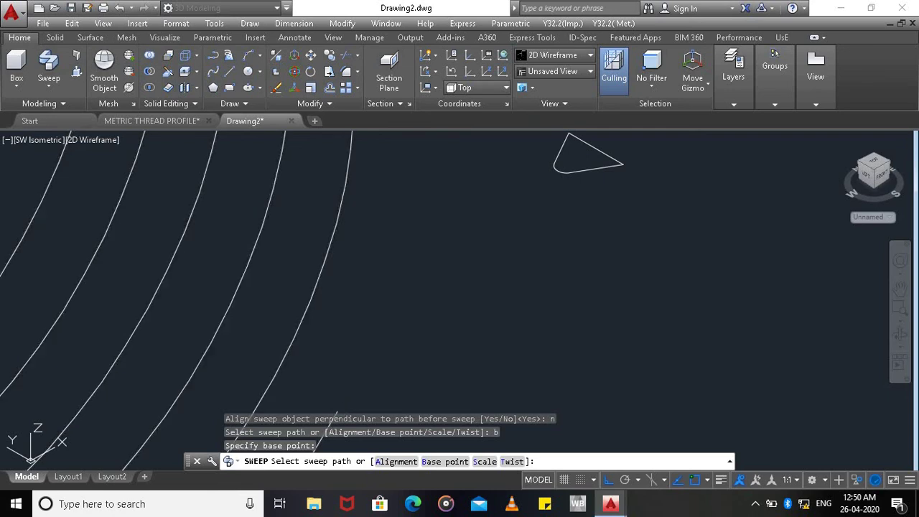
{"action": "type", "text": "z"}
{"action": "key", "text": "Return"}
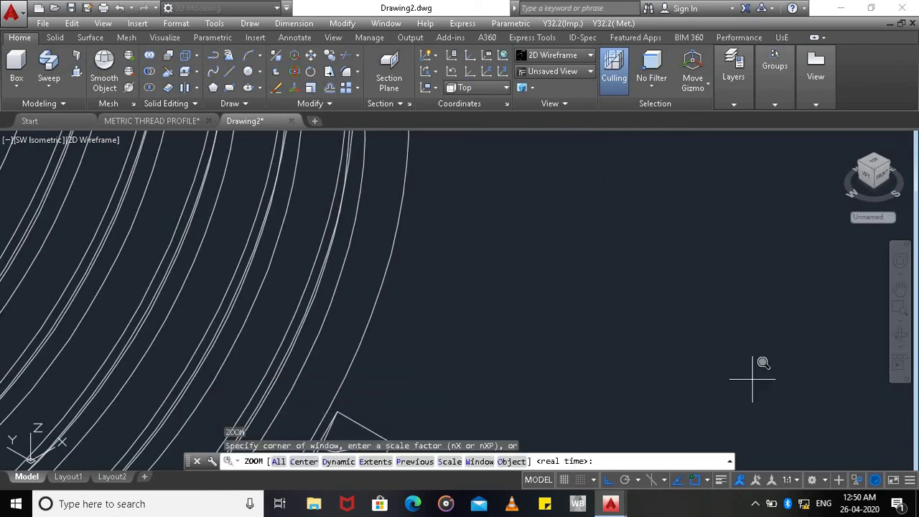
{"action": "key", "text": "Return"}
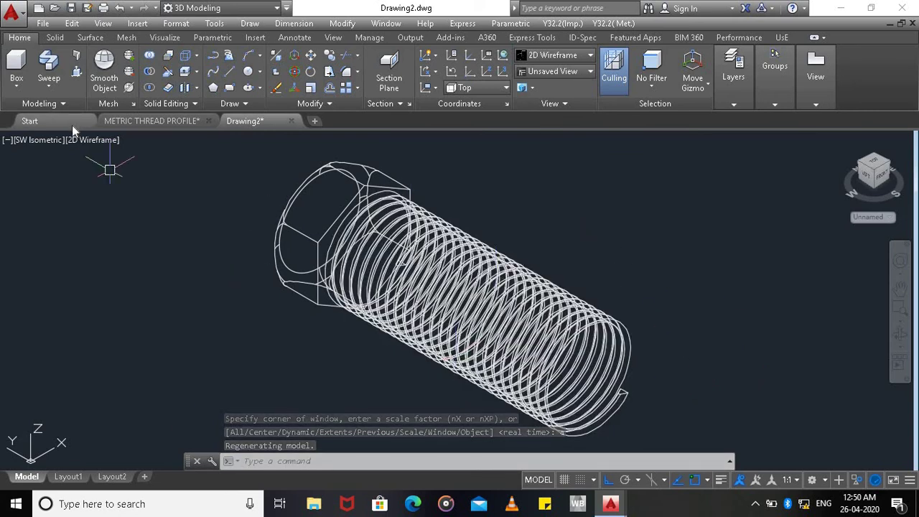
Display the model in the Shaded with edges visual style and end object isolation to bring back the shank.
{"action": "left_click", "coordinate": [86, 138]}
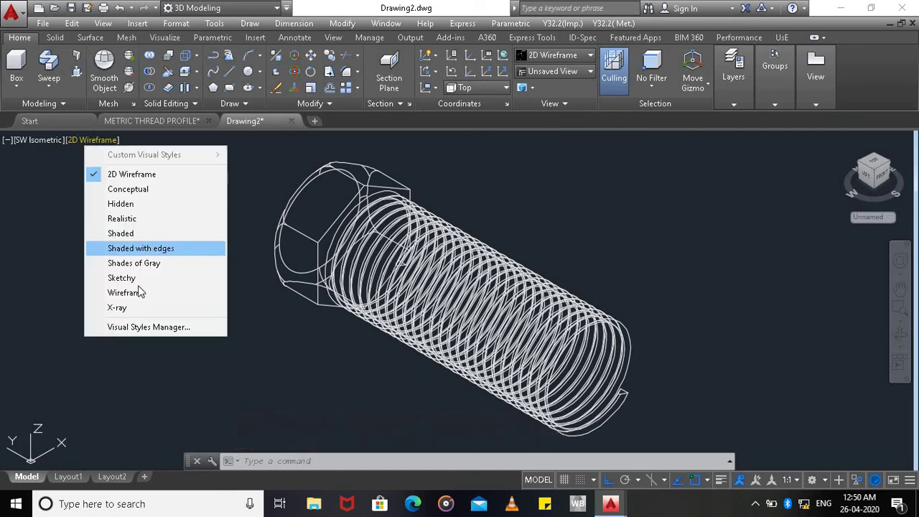
{"action": "left_click", "coordinate": [151, 249]}
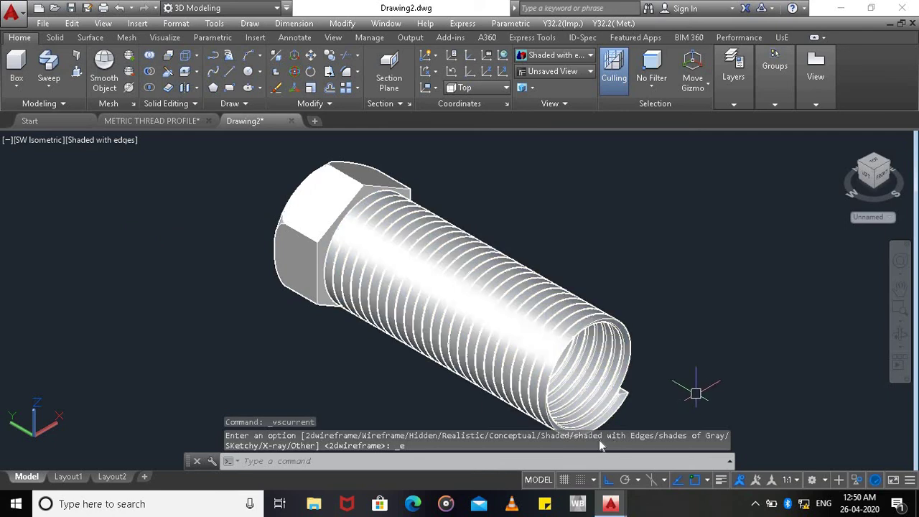
{"action": "left_click", "coordinate": [858, 480]}
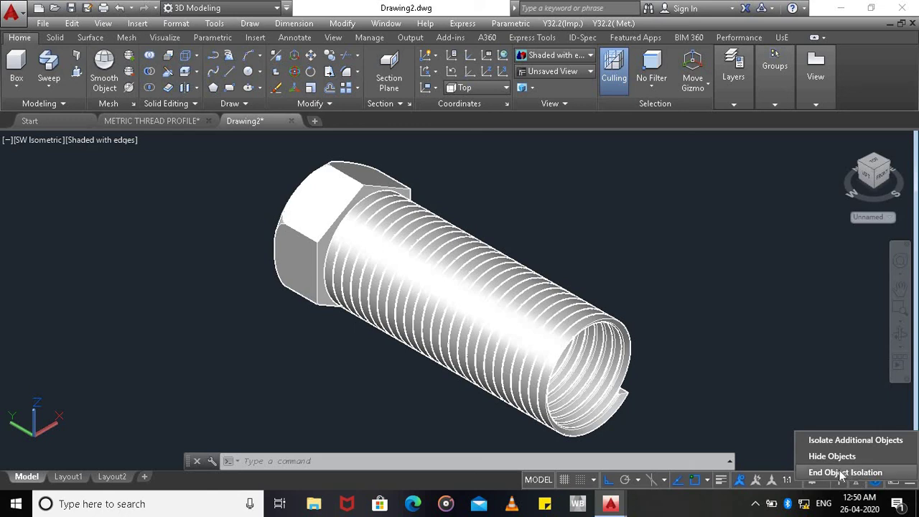
{"action": "left_click", "coordinate": [843, 472]}
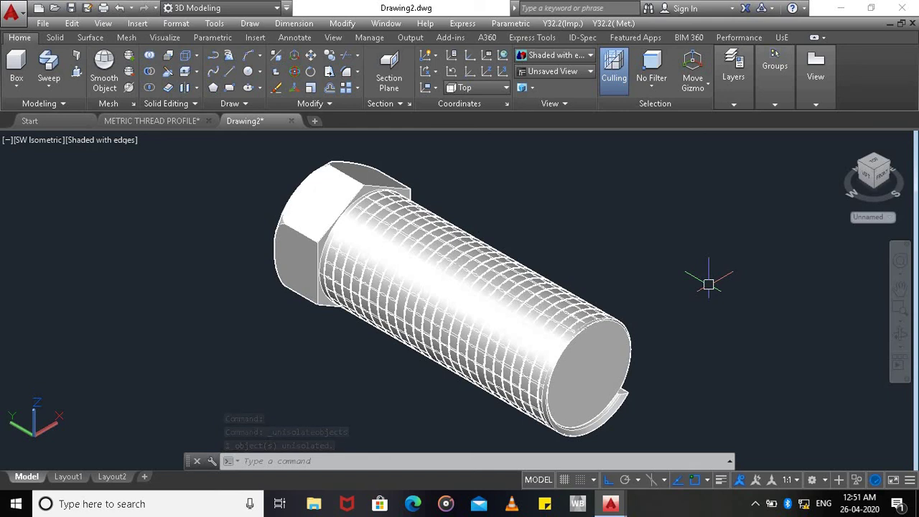
Subtract the swept thread coil from the bolt's cylindrical shank.
{"action": "left_click", "coordinate": [343, 24]}
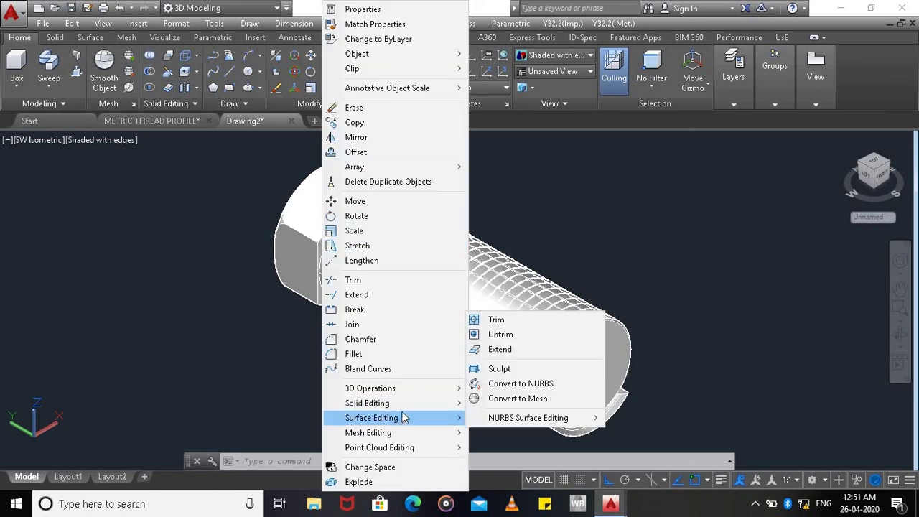
{"action": "mouse_move", "coordinate": [407, 406]}
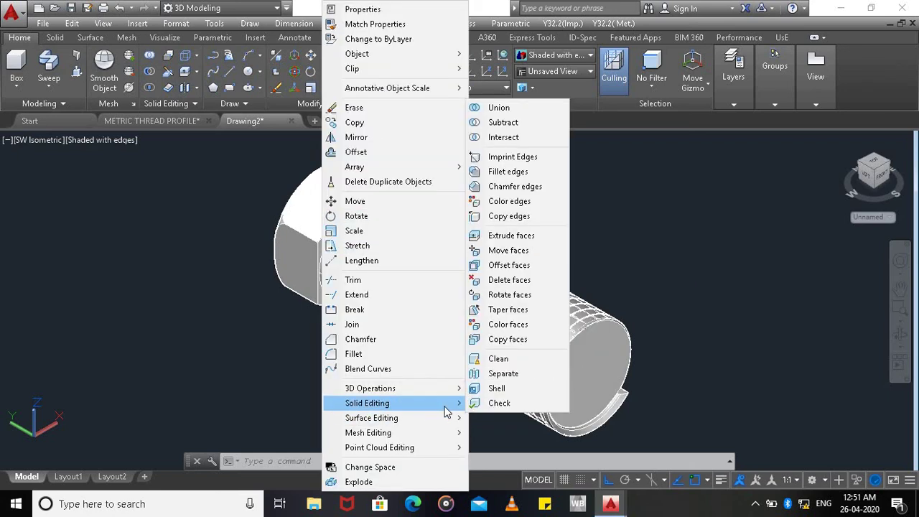
{"action": "left_click", "coordinate": [532, 123]}
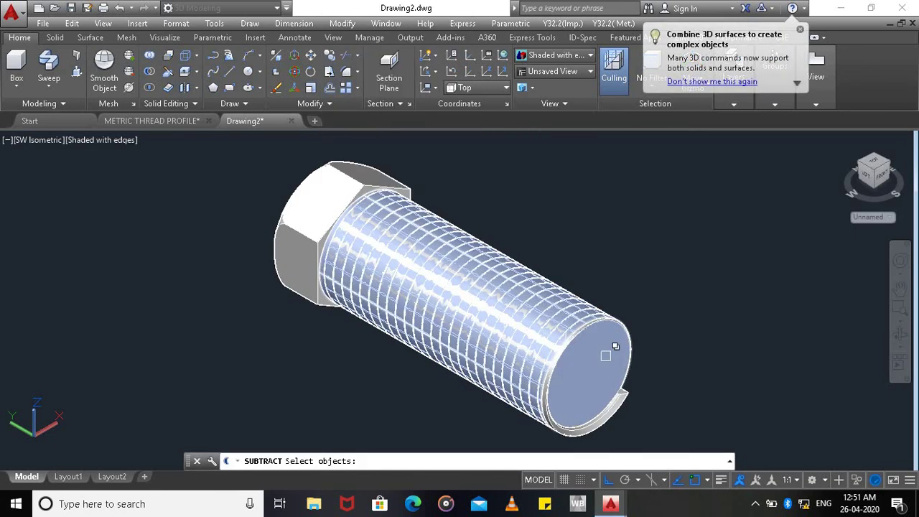
{"action": "left_click", "coordinate": [605, 355]}
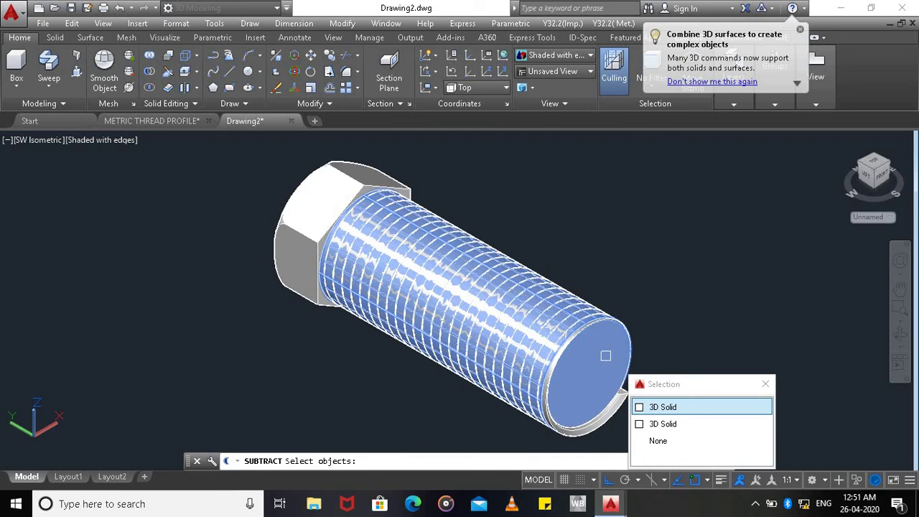
{"action": "left_click", "coordinate": [643, 407]}
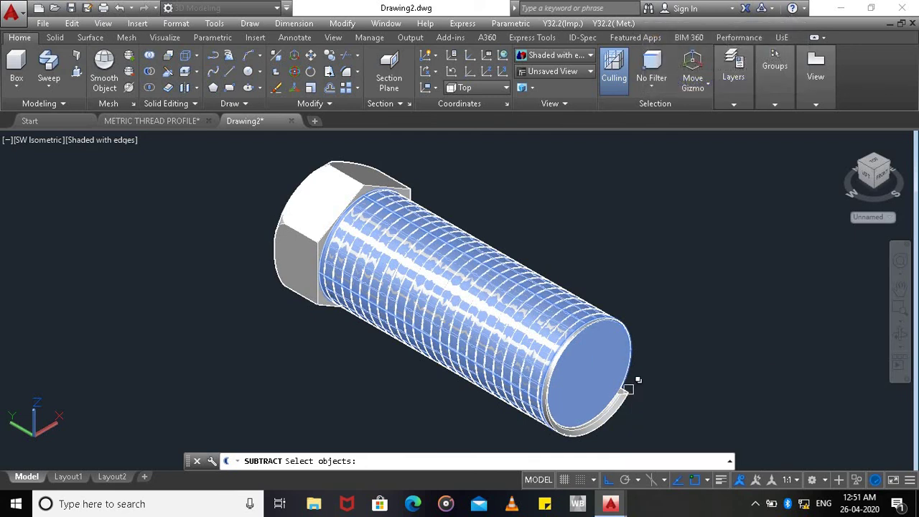
{"action": "key", "text": "Return"}
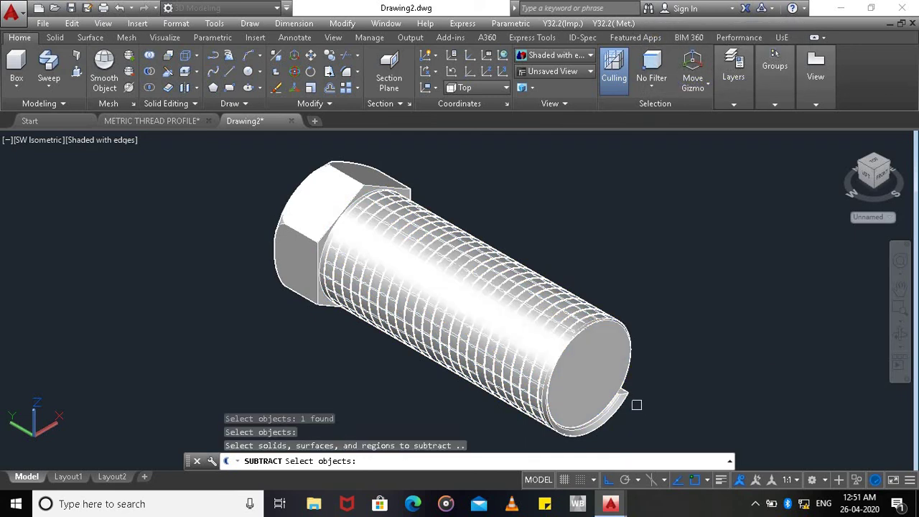
{"action": "left_click", "coordinate": [625, 397]}
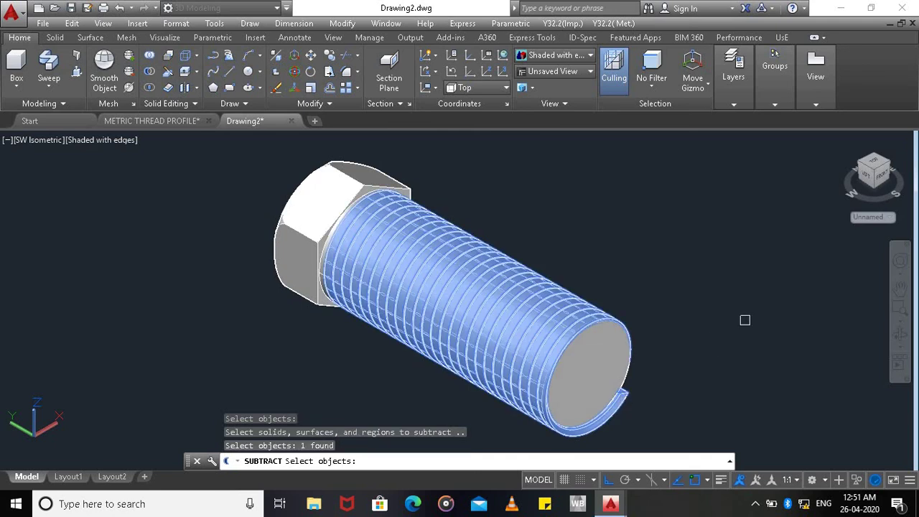
{"action": "key", "text": "Return"}
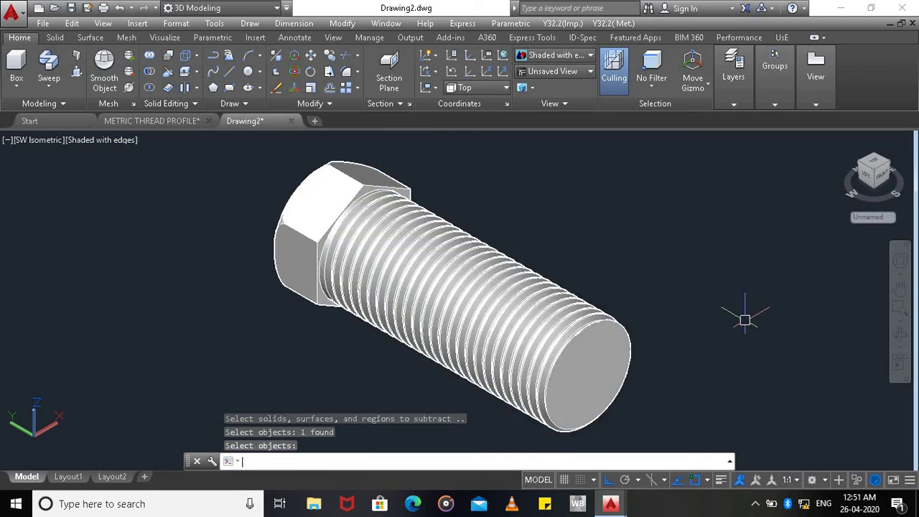
Orbit the view to inspect the threaded bolt.
{"action": "left_click", "coordinate": [901, 336]}
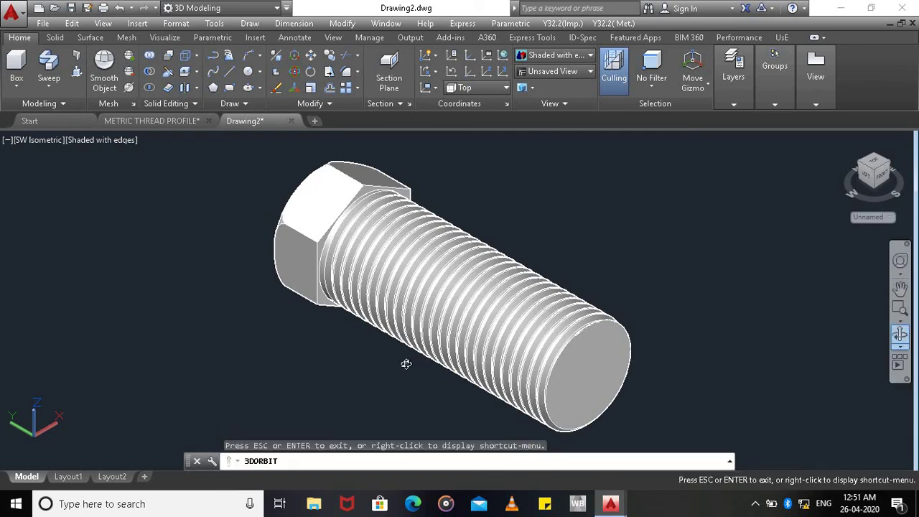